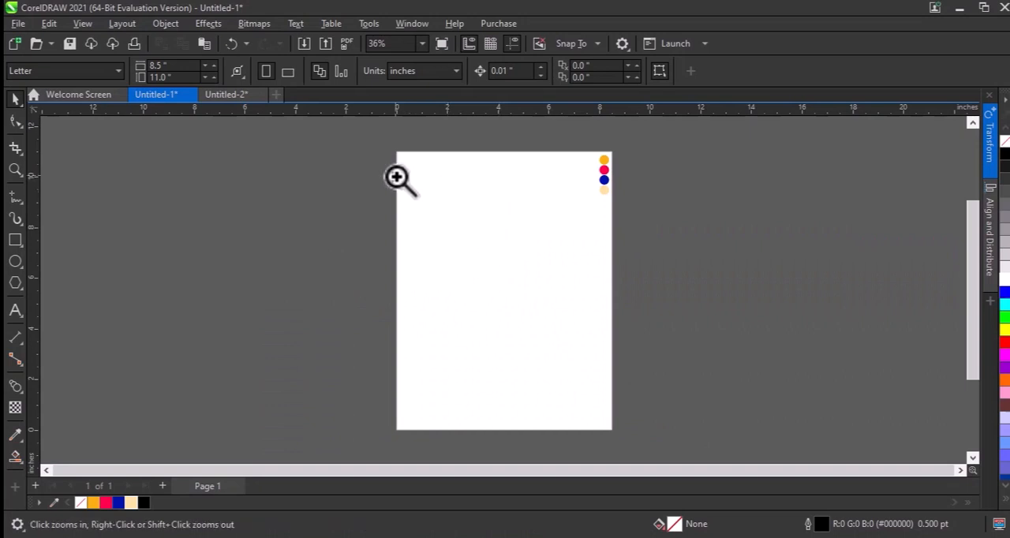
Add the artistic text "Design" on the upper part of the page
drag(343, 150, 739, 381)
key(F8)
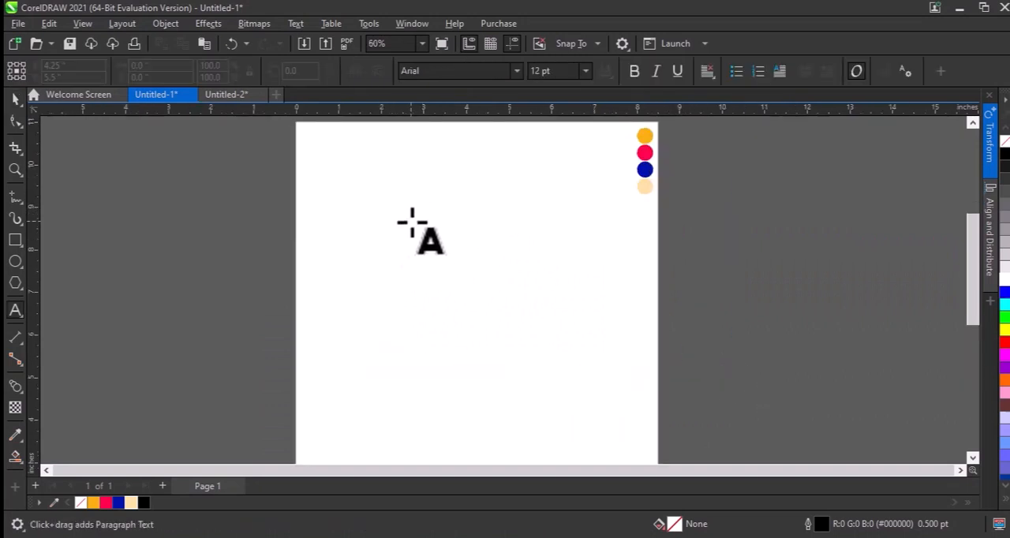
click(396, 228)
text(De)
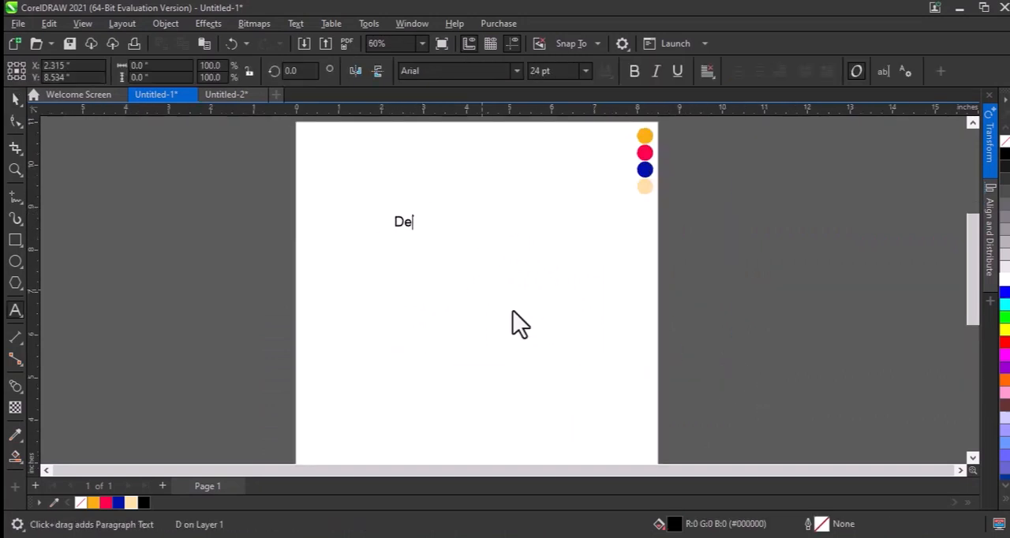
text(sign)
Set the text's font to Geometr212 BkCn BT and change its case to uppercase
key(ctrl+space)
click(515, 71)
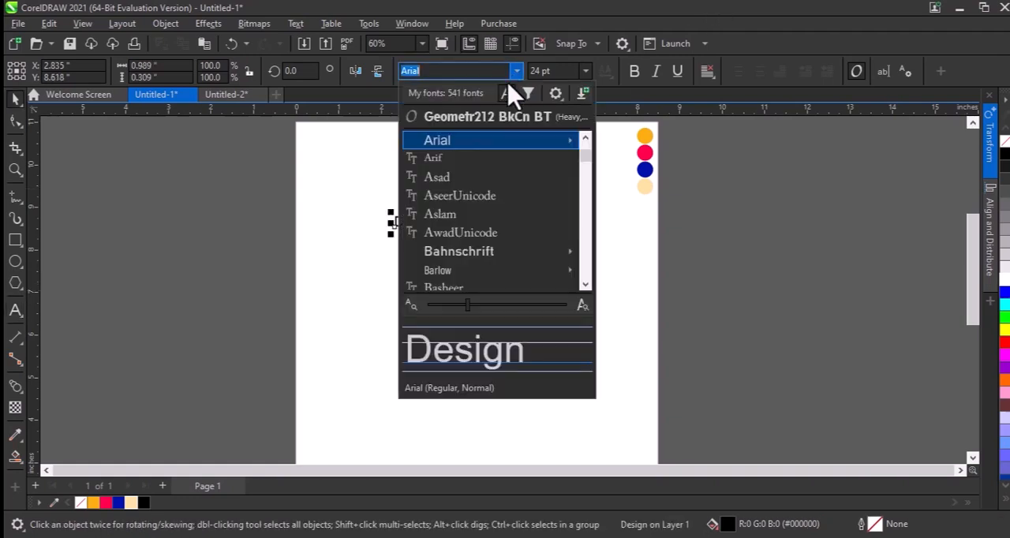
click(489, 113)
key(ctrl+space)
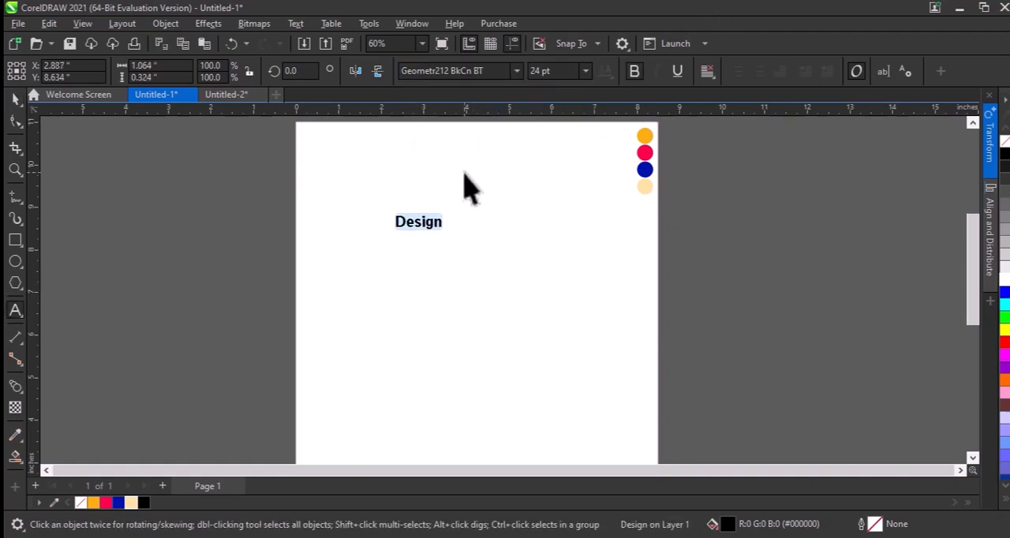
key(shift+F3)
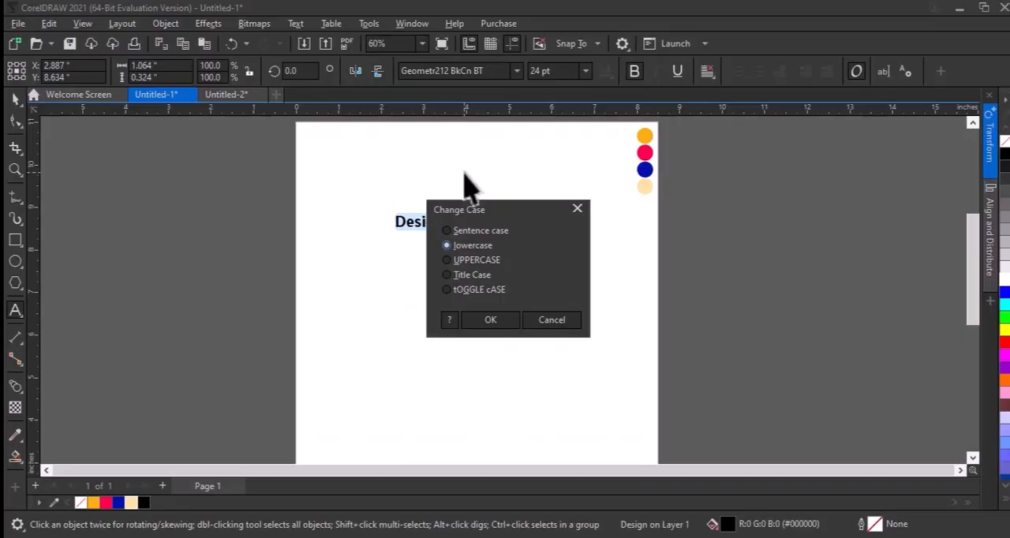
key(Return)
Enlarge the DESIGN text to about 80 pt and move it to the middle of the page's upper part
key(ctrl+space)
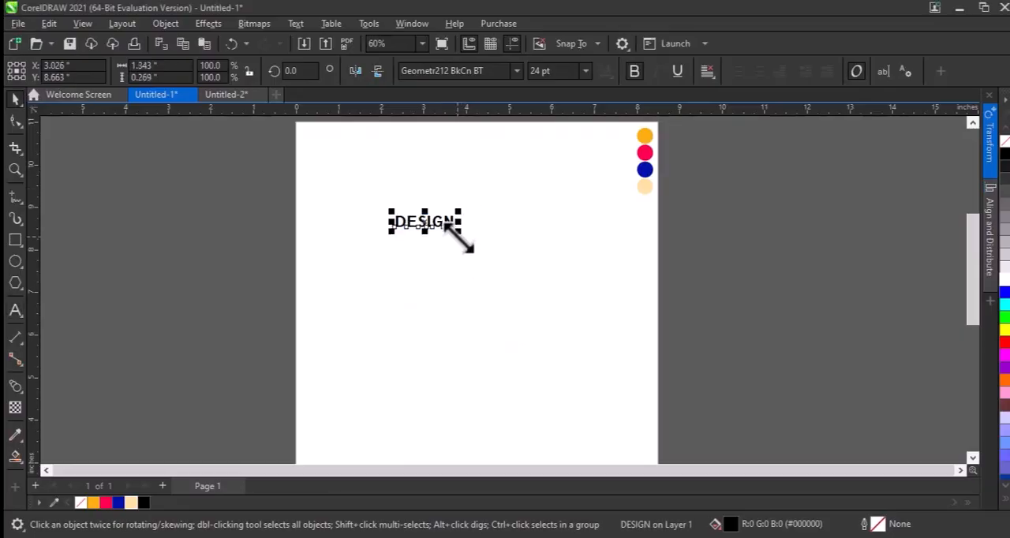
drag(458, 231, 527, 273)
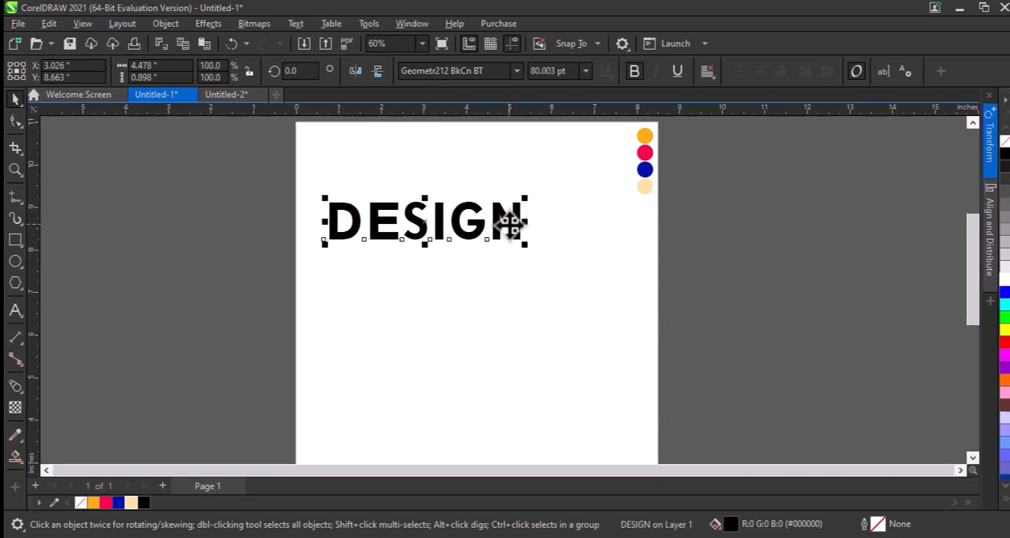
drag(509, 225, 567, 217)
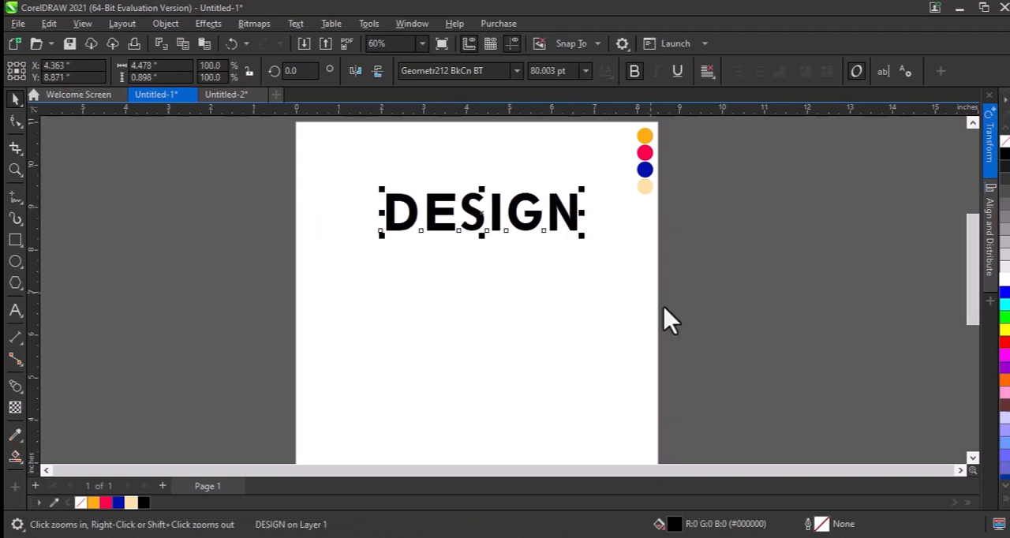
Skew the DESIGN text horizontally by -30 degrees and rotate it by -30 degrees
drag(331, 131, 706, 254)
click(651, 369)
scroll(645, 347, down, 2)
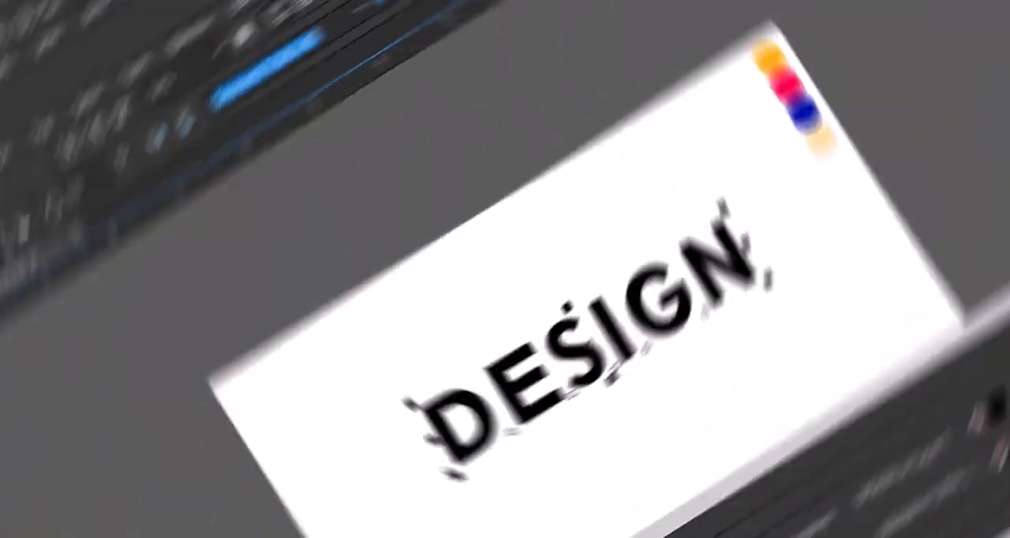
click(989, 233)
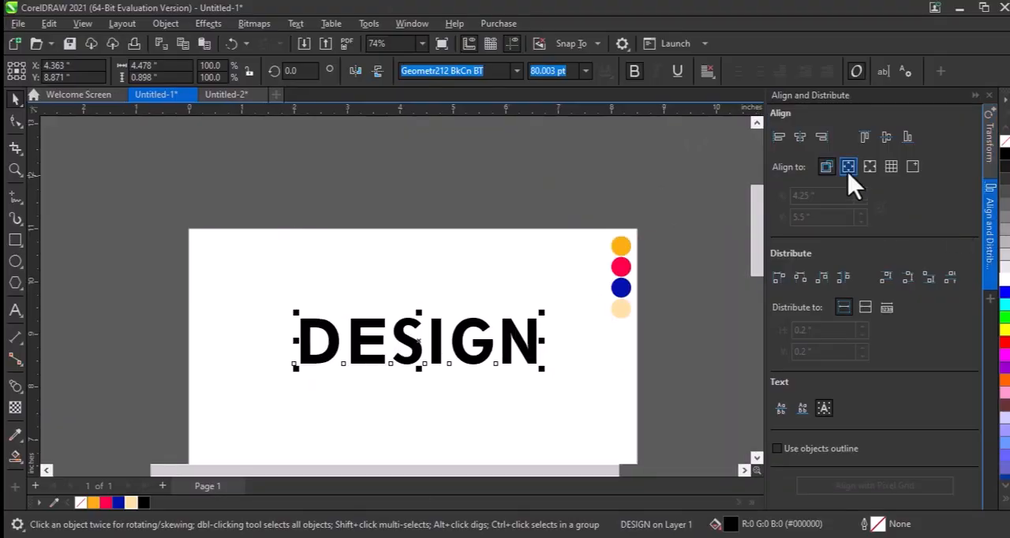
click(989, 146)
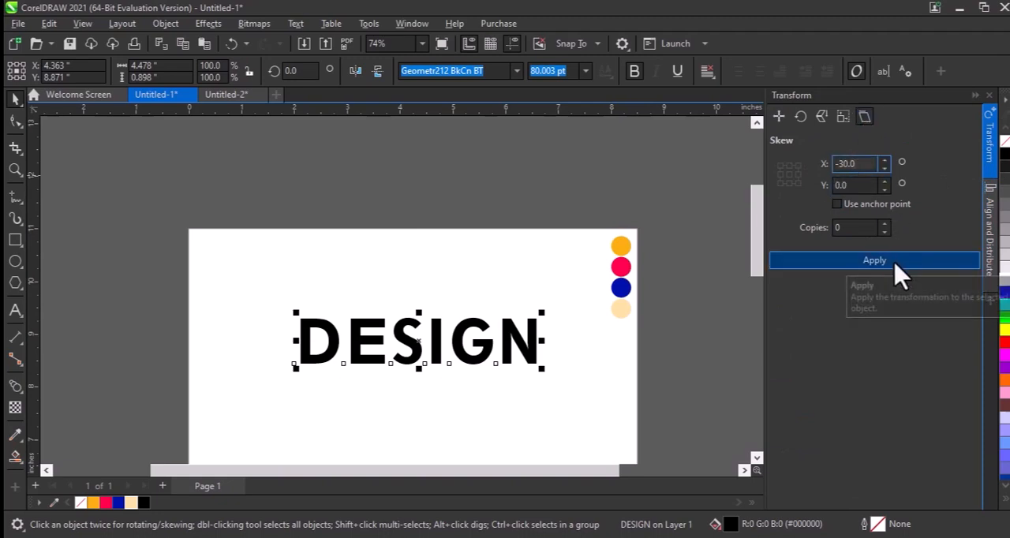
click(832, 262)
click(300, 70)
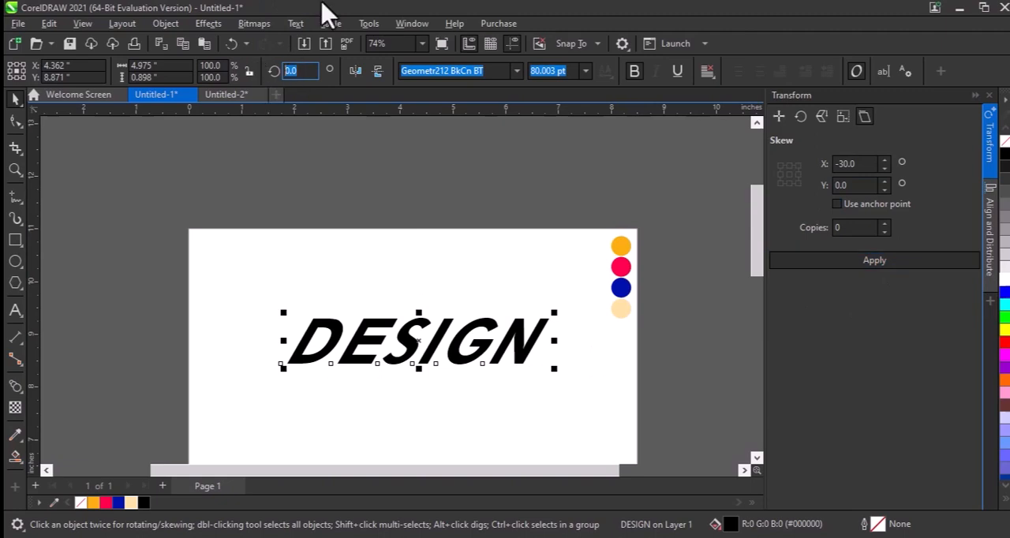
text(-30)
key(Return)
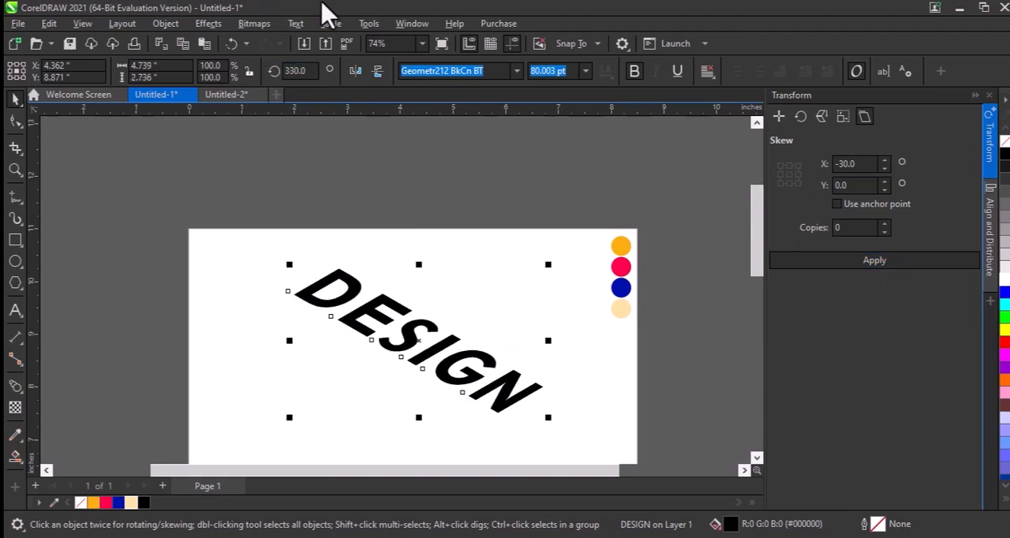
Move the slanted text toward the page's upper right, centred at about X 5.4 in and Y 9.35 in
scroll(421, 315, down, 1)
key(F2)
drag(276, 263, 517, 422)
drag(453, 258, 513, 235)
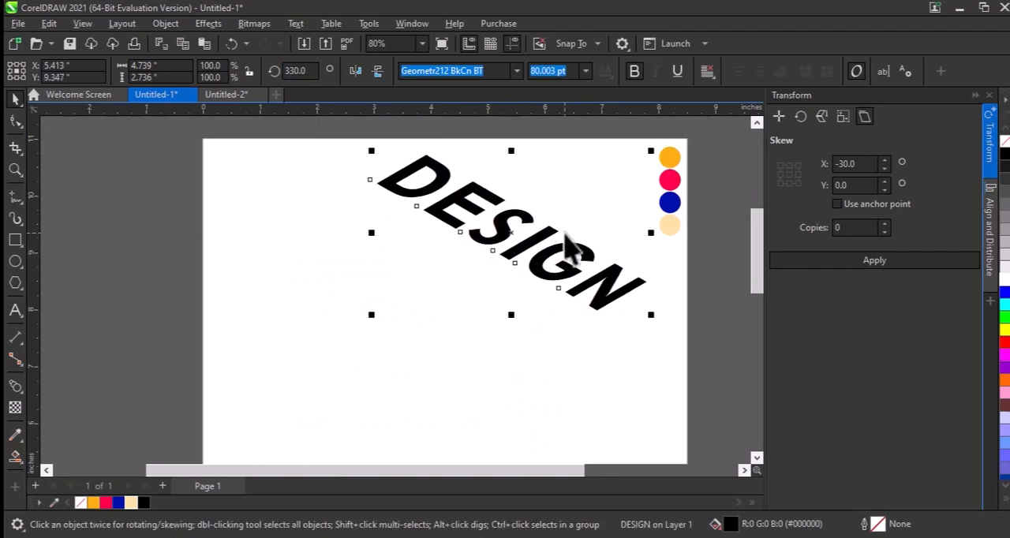
Give the DESIGN text a black 1 pt outline and remove its fill
key(F12)
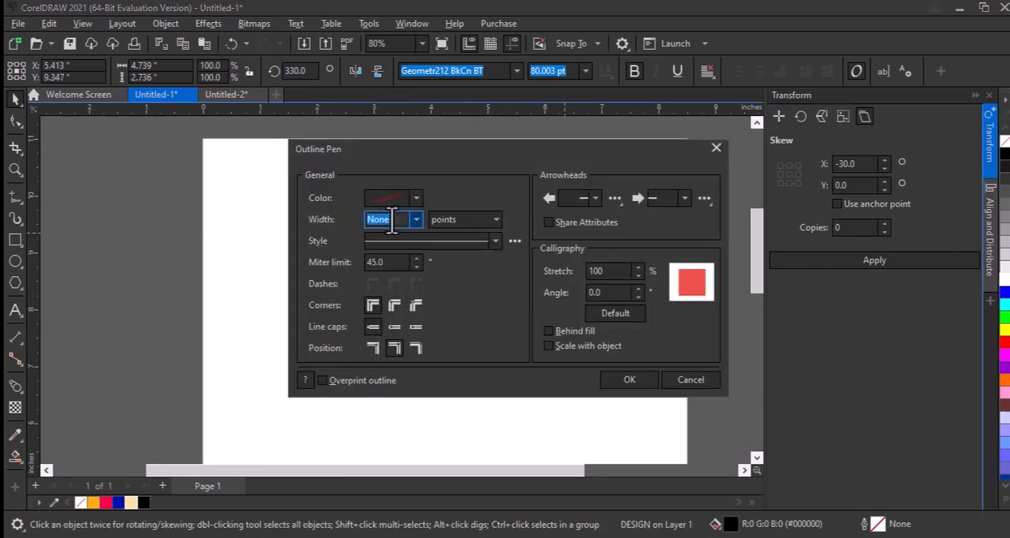
click(415, 218)
click(379, 281)
click(629, 381)
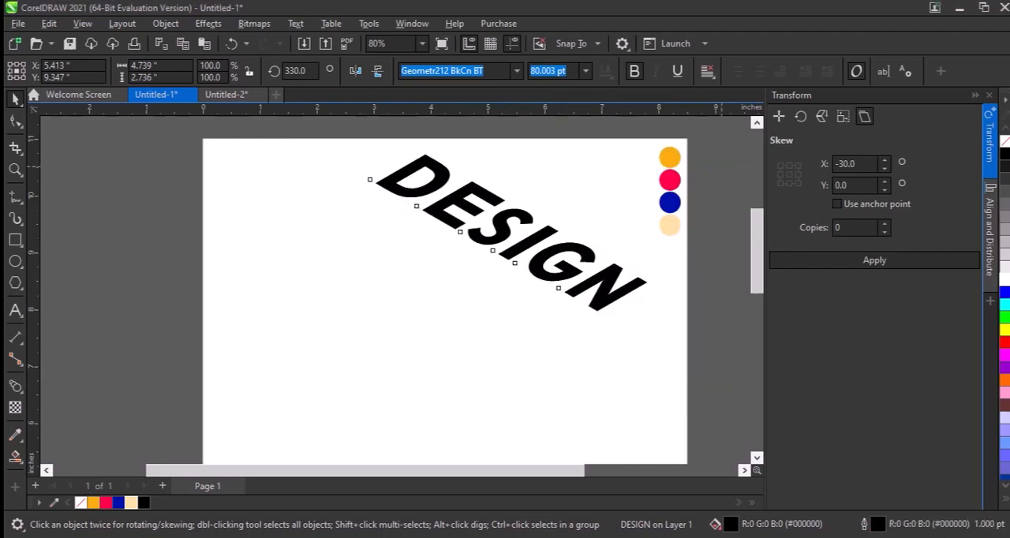
click(1005, 141)
Set the text's outline width to 1.2 points
key(F2)
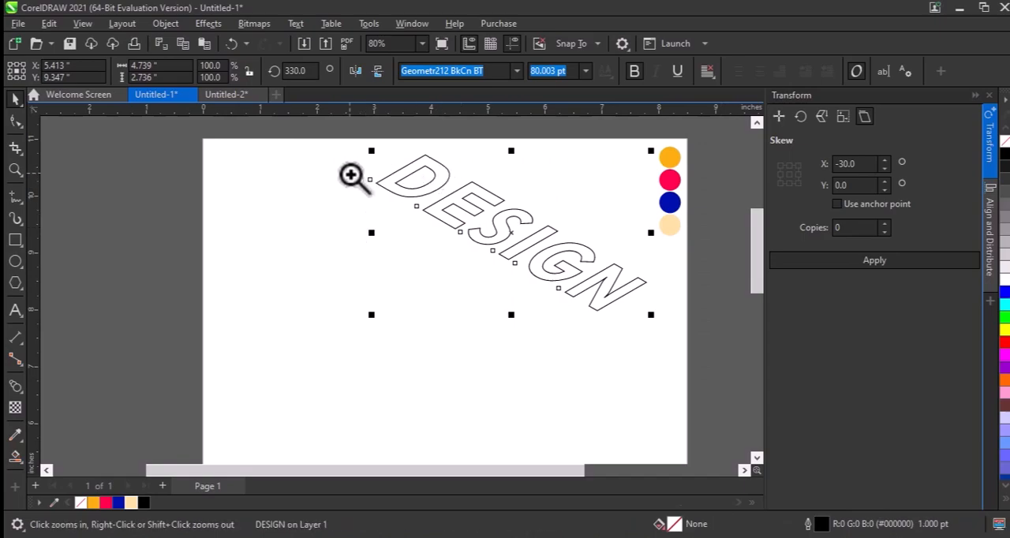
drag(351, 175, 603, 258)
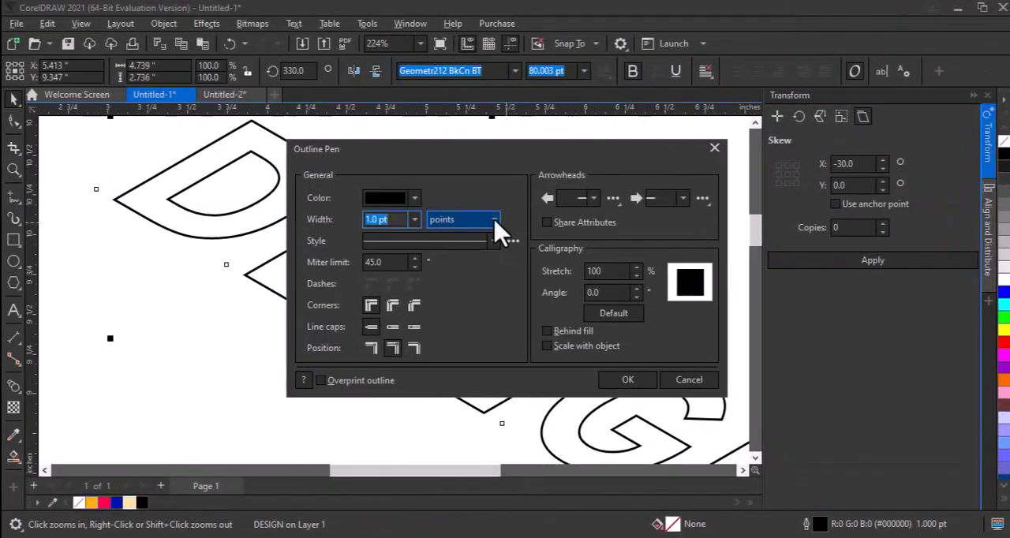
text(1)
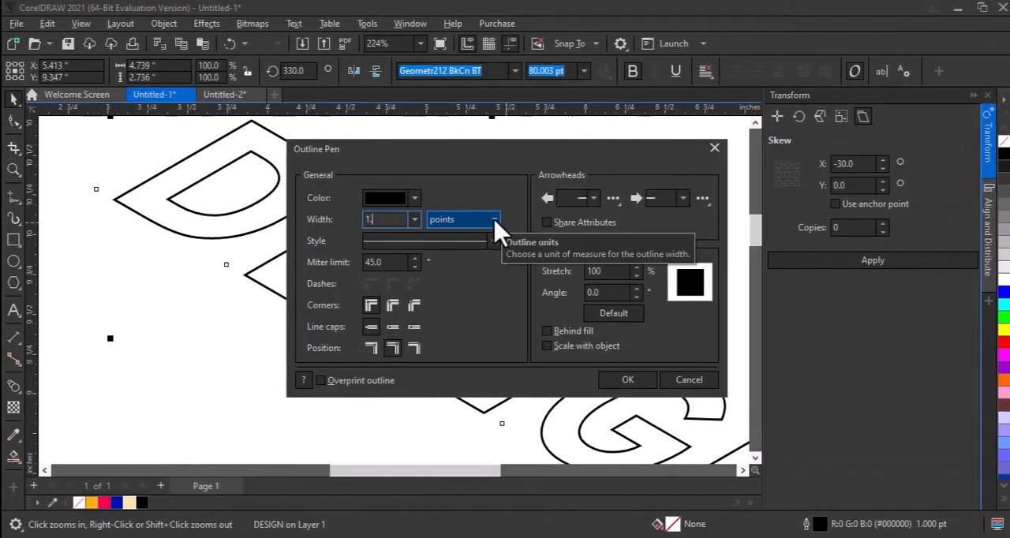
text(.2)
key(Return)
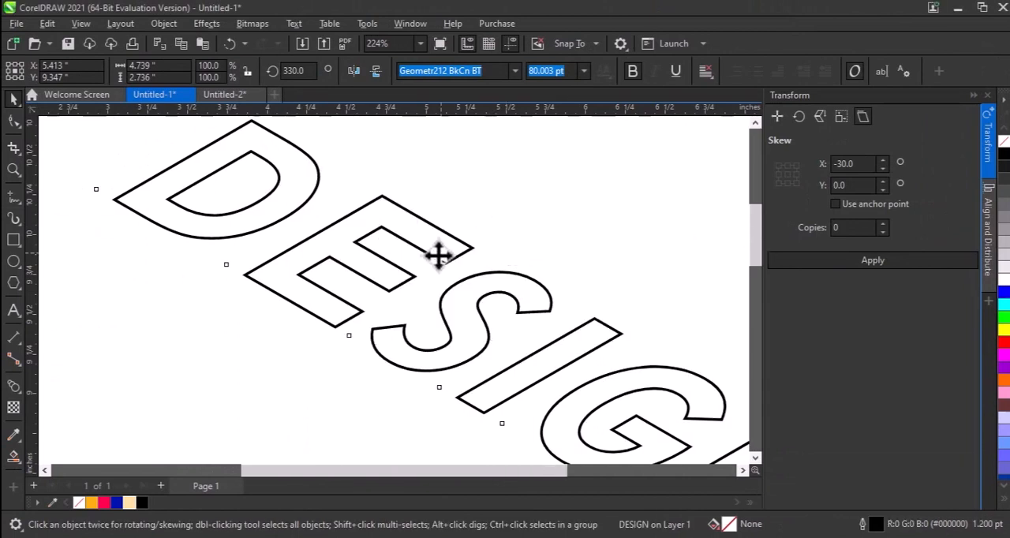
Place two copies of the outlined text straight below the original, at about Y 8.92 in and Y 8.46 in
scroll(437, 255, down, 2)
key(F2)
drag(299, 183, 634, 341)
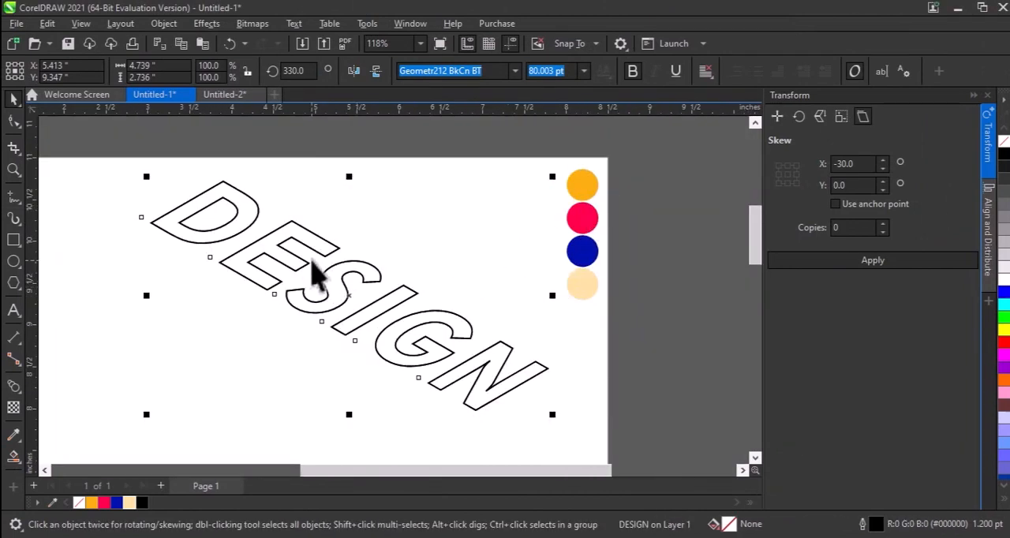
drag(316, 251, 343, 286)
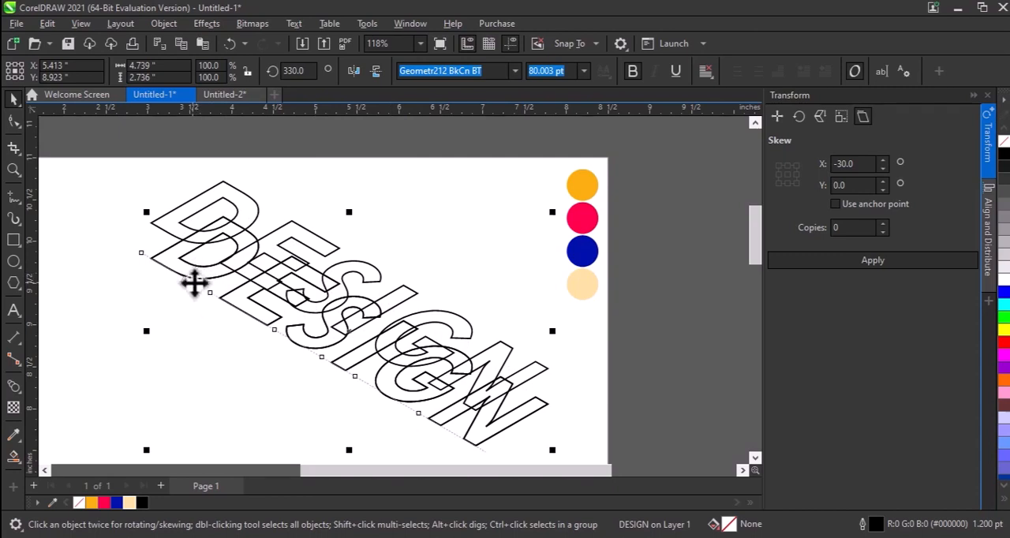
drag(197, 275, 193, 315)
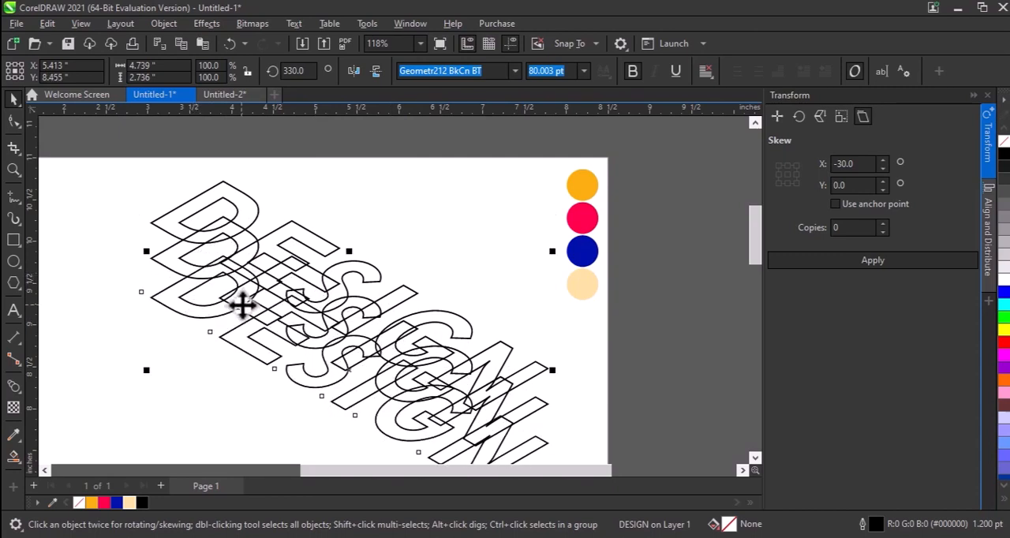
Align the three text copies by their horizontal centres and distribute them with equal vertical spacing
shift+click(165, 267)
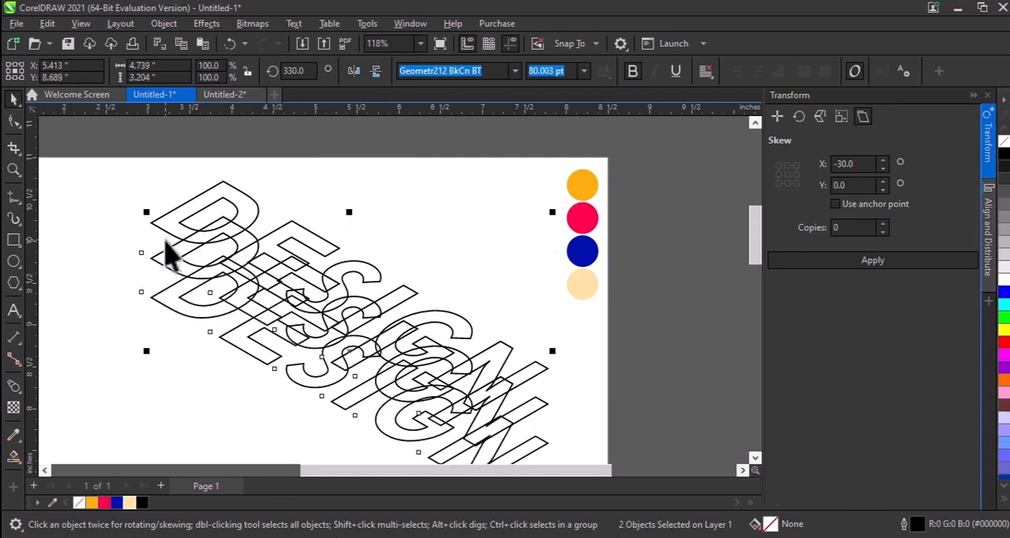
shift+click(165, 231)
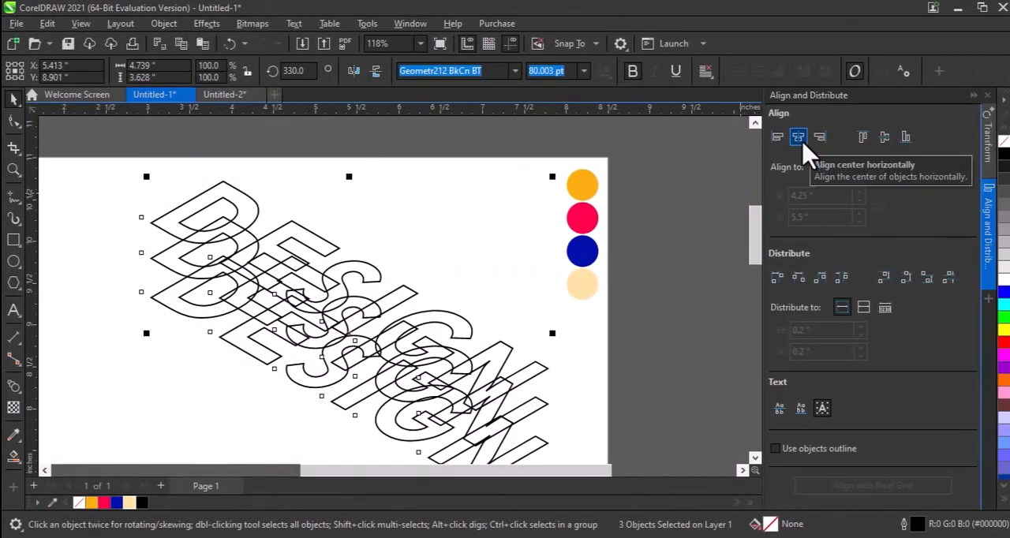
click(799, 139)
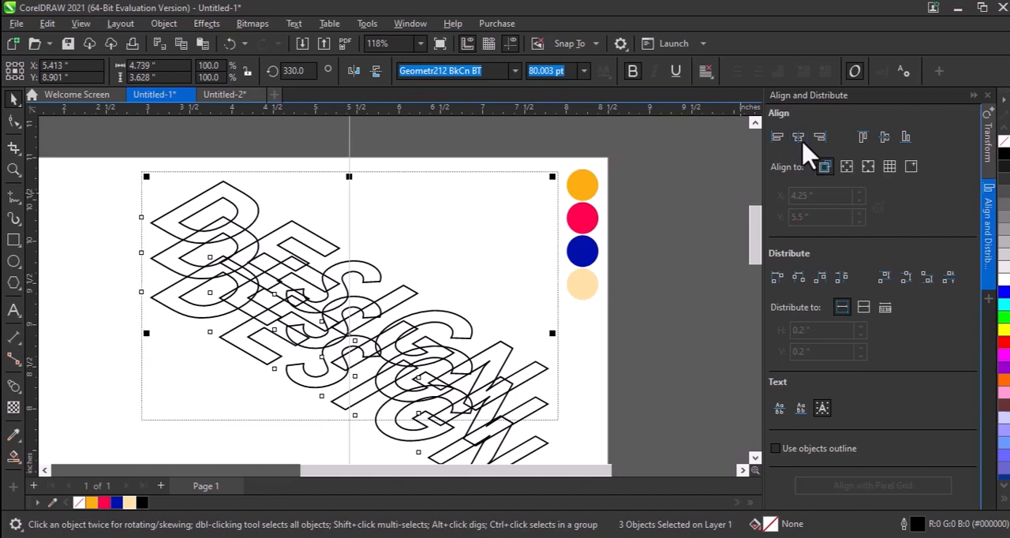
click(949, 277)
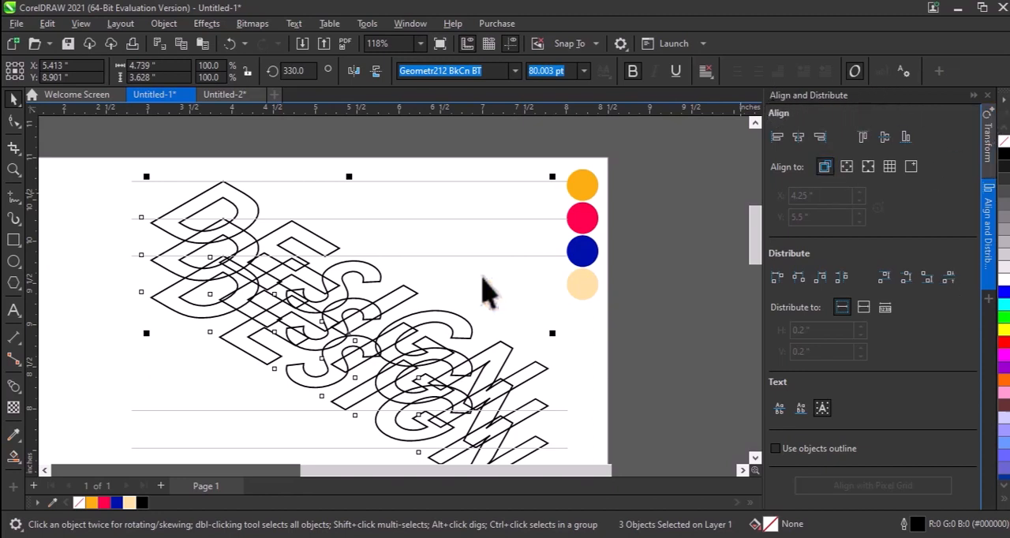
click(227, 173)
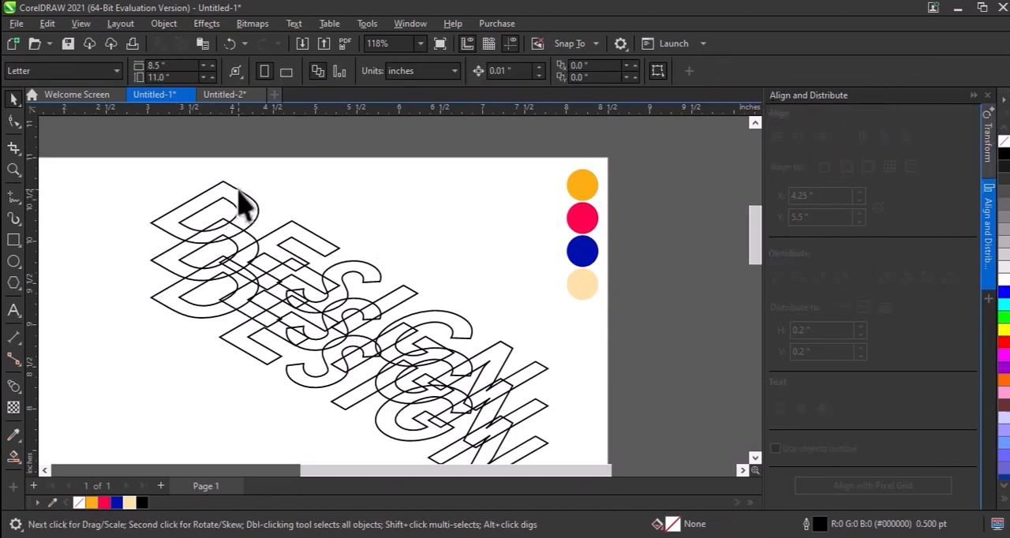
Convert the outlines of all three DESIGN copies to objects
click(245, 205)
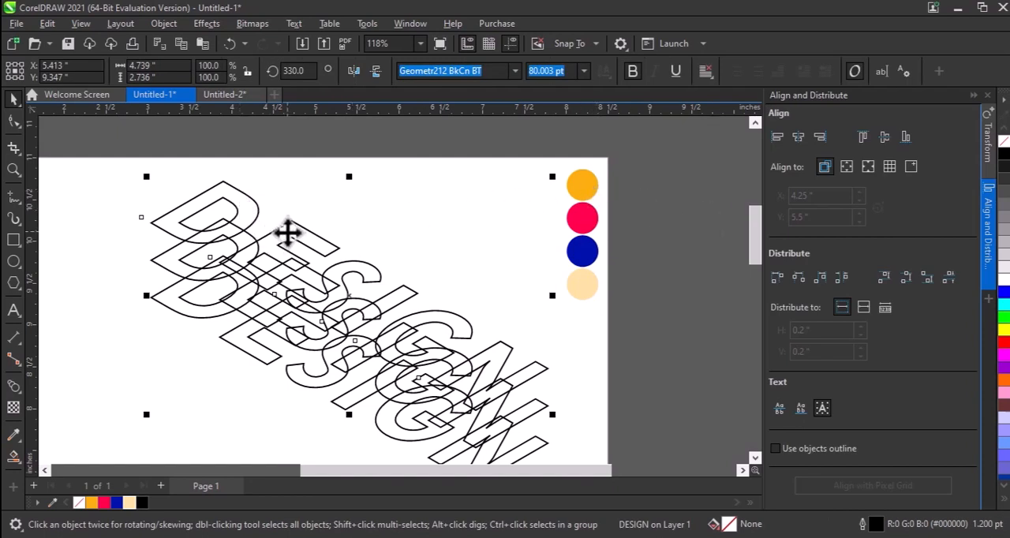
drag(169, 245, 162, 284)
key(ctrl+q)
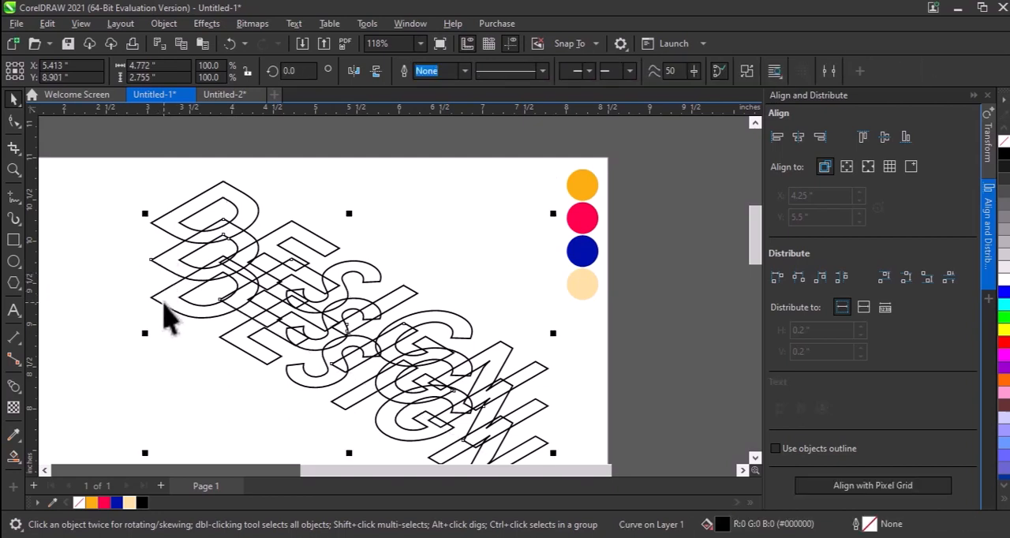
click(164, 303)
key(ctrl+q)
click(162, 237)
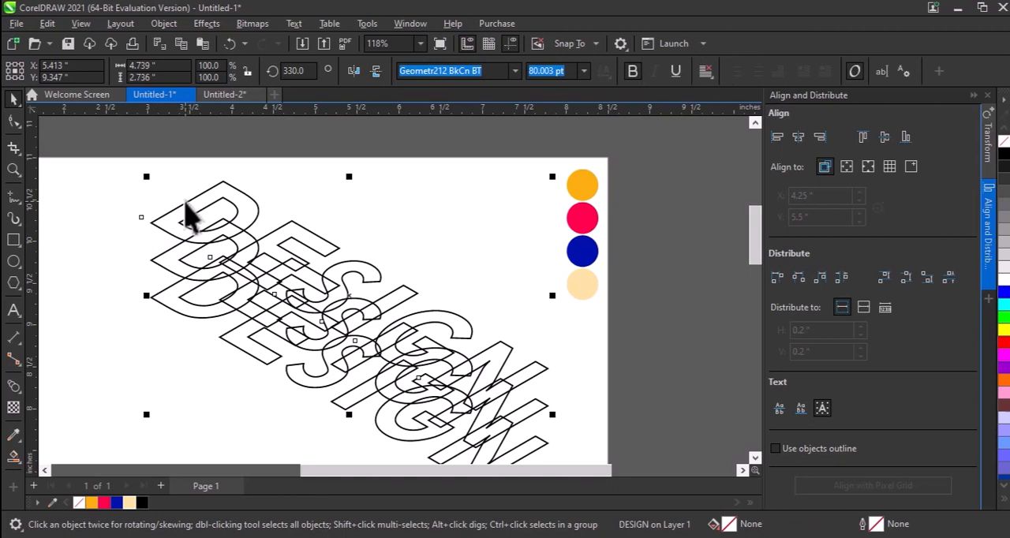
Try shifting the top copy's converted outline slightly up and to the left, and undo the move
key(Delete)
drag(155, 222, 145, 216)
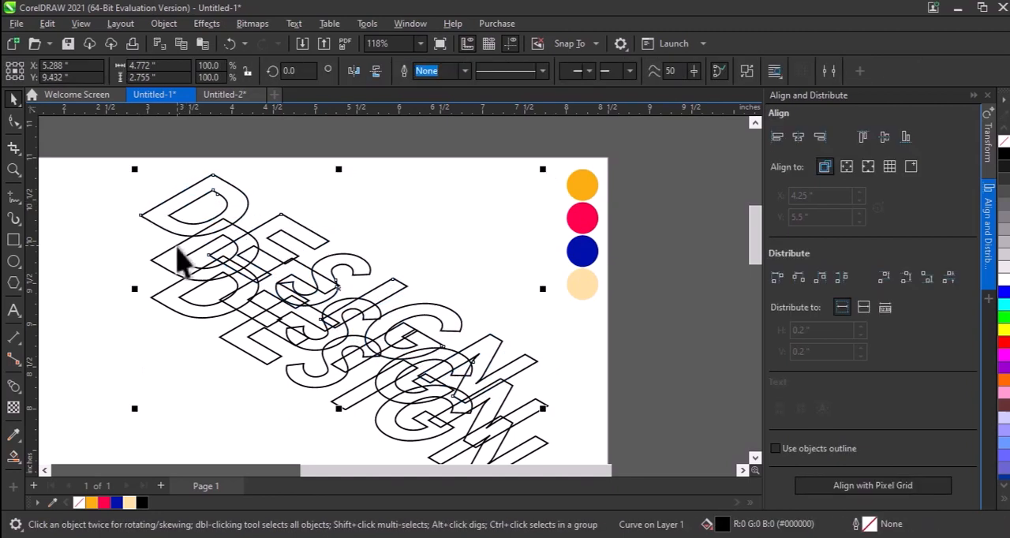
key(ctrl+z)
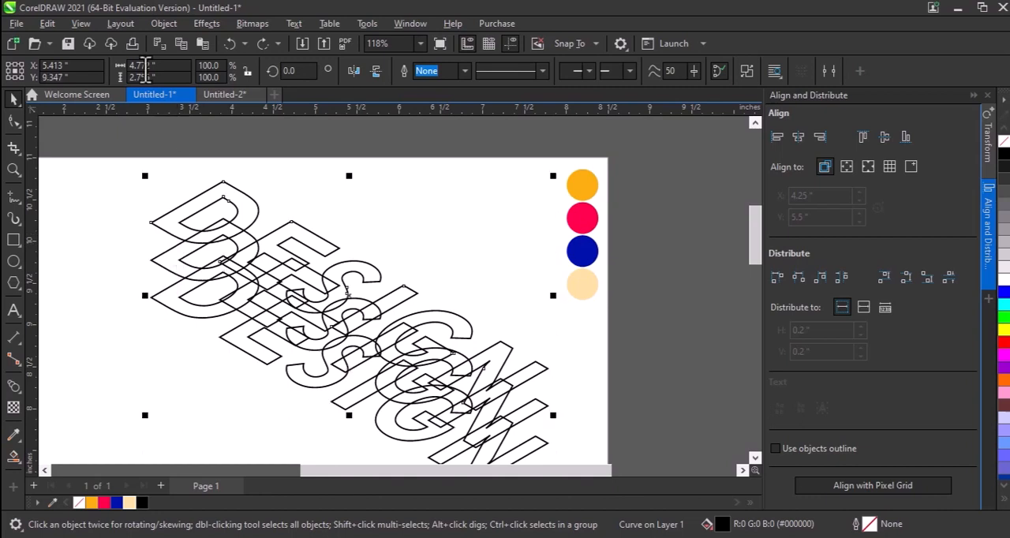
Copy the top converted outline curve to the clipboard and deselect it
click(47, 23)
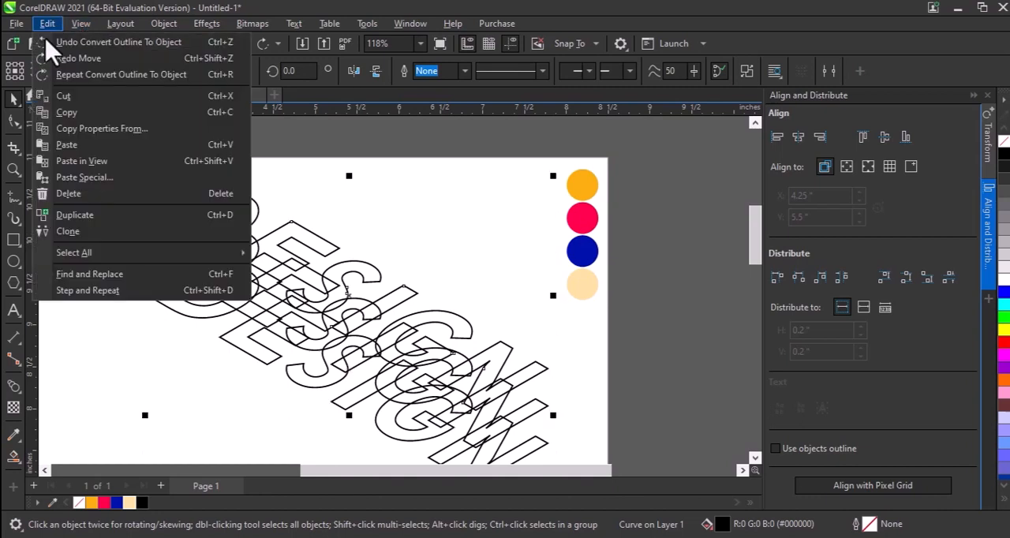
click(70, 114)
click(172, 154)
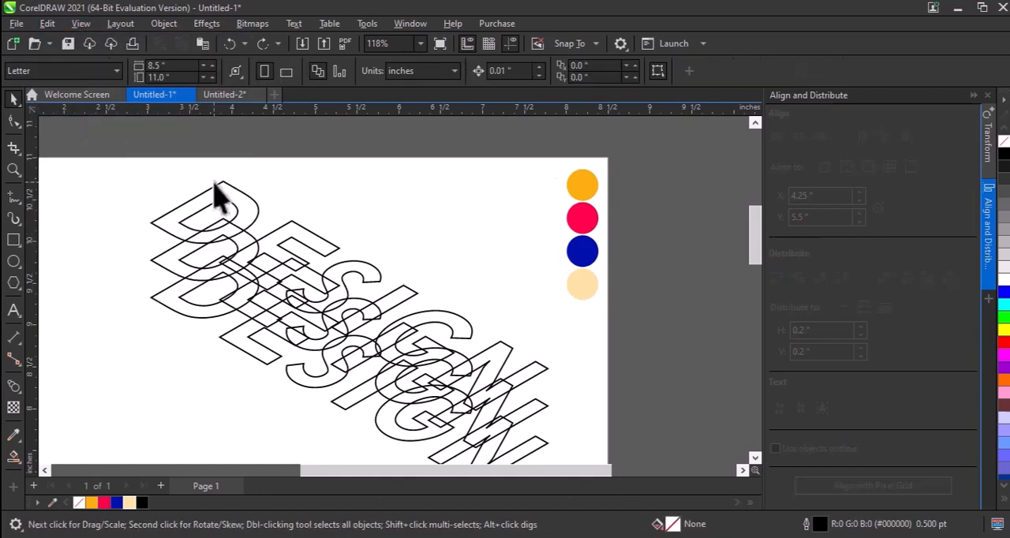
Fill the top DESIGN outline curve with the sampled orange #F7AC0E and the middle one with the sampled pink-red #FF004B
click(231, 189)
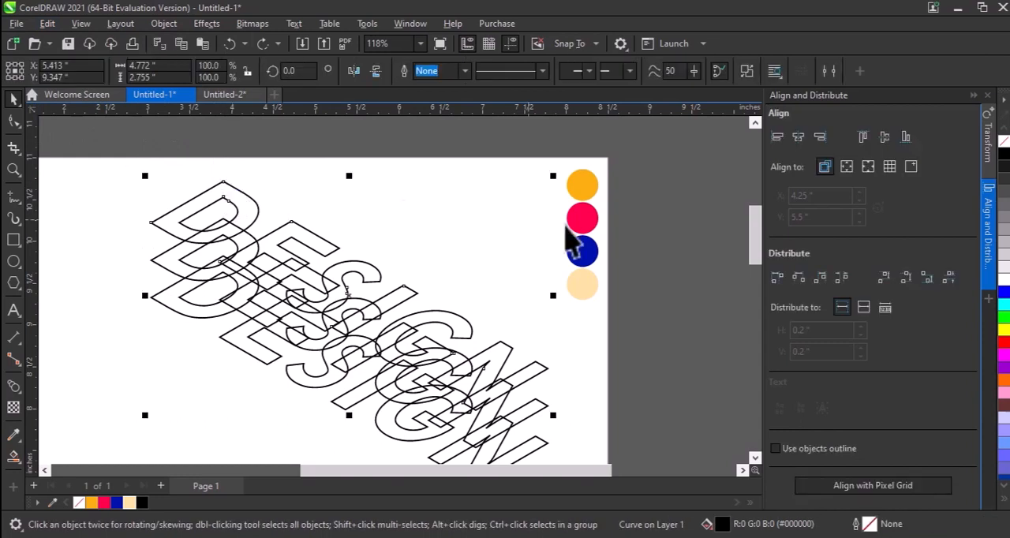
key(shift+e)
click(583, 180)
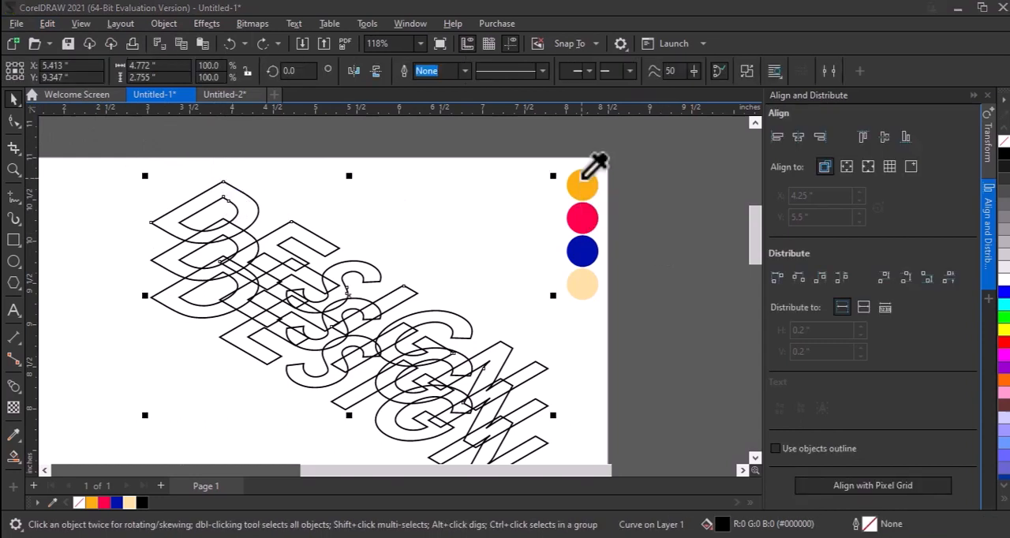
click(179, 287)
key(shift+e)
click(593, 220)
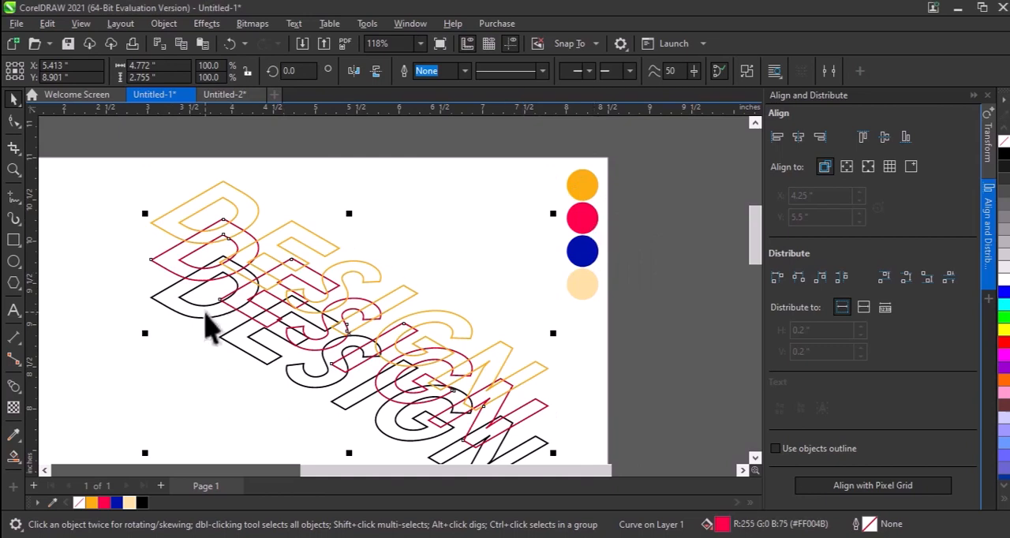
Try filling the bottom DESIGN text with the blue of the colour circle, and undo the fill
click(193, 316)
key(shift+e)
click(584, 252)
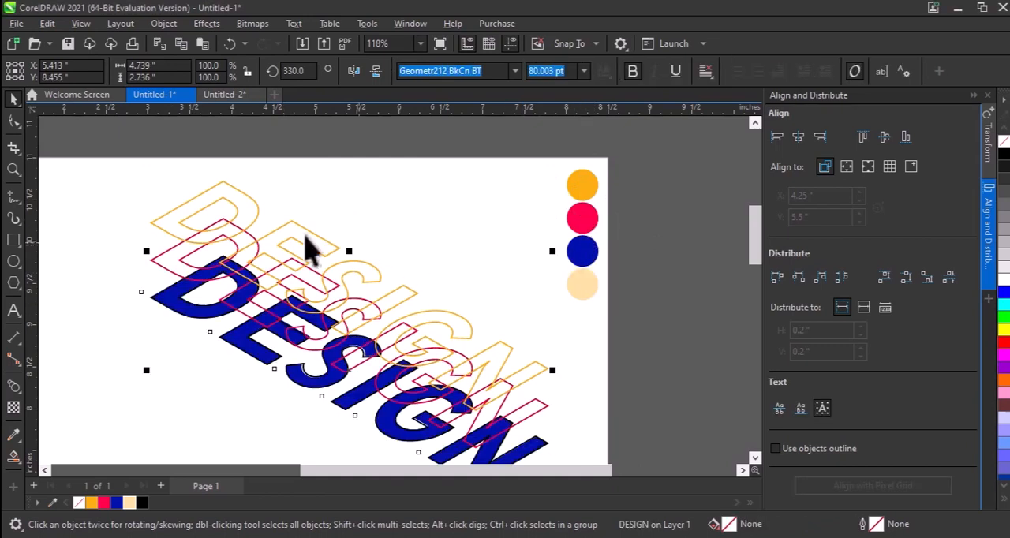
key(ctrl+z)
key(Escape)
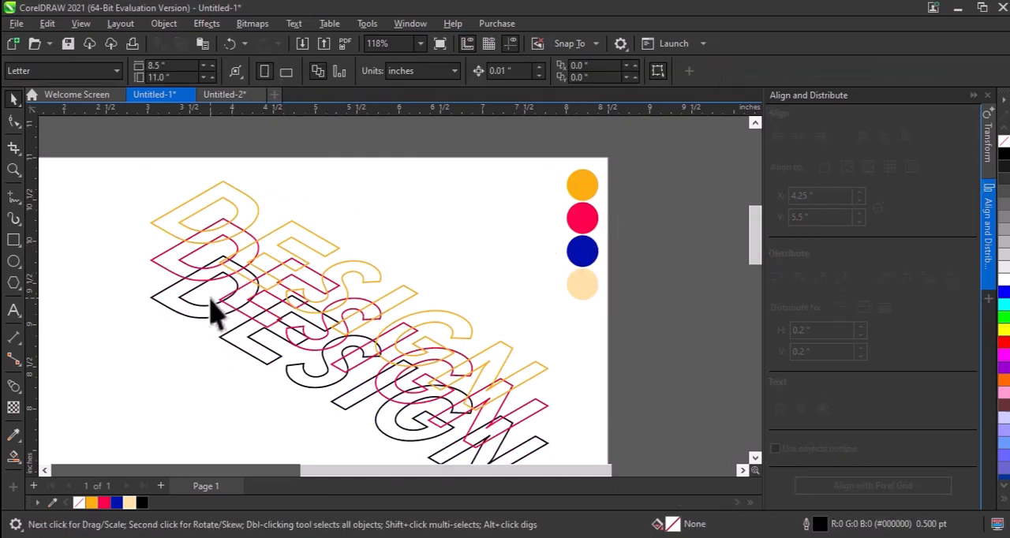
Fill the bottom DESIGN outline curve with the blue #0011AA sampled from the third colour circle
click(177, 320)
key(shift+e)
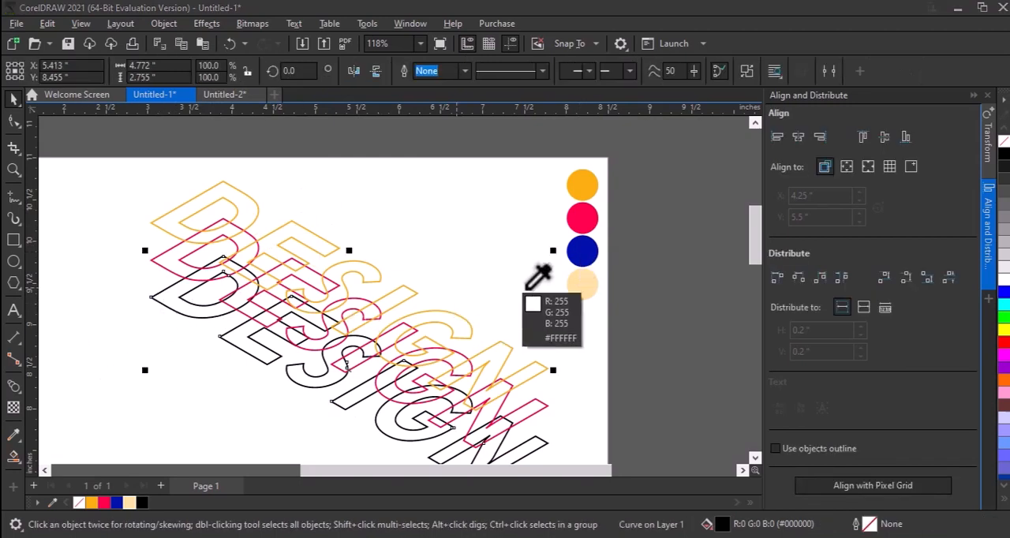
click(607, 254)
Try to blend the orange and pink-red DESIGN outlines, and undo the blend
key(z)
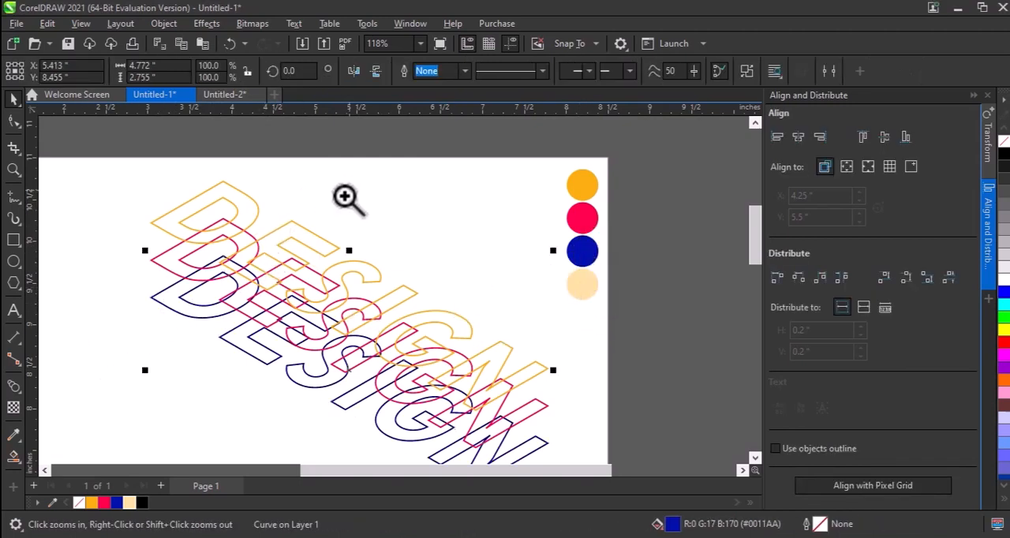
drag(347, 198, 142, 332)
key(Escape)
click(170, 292)
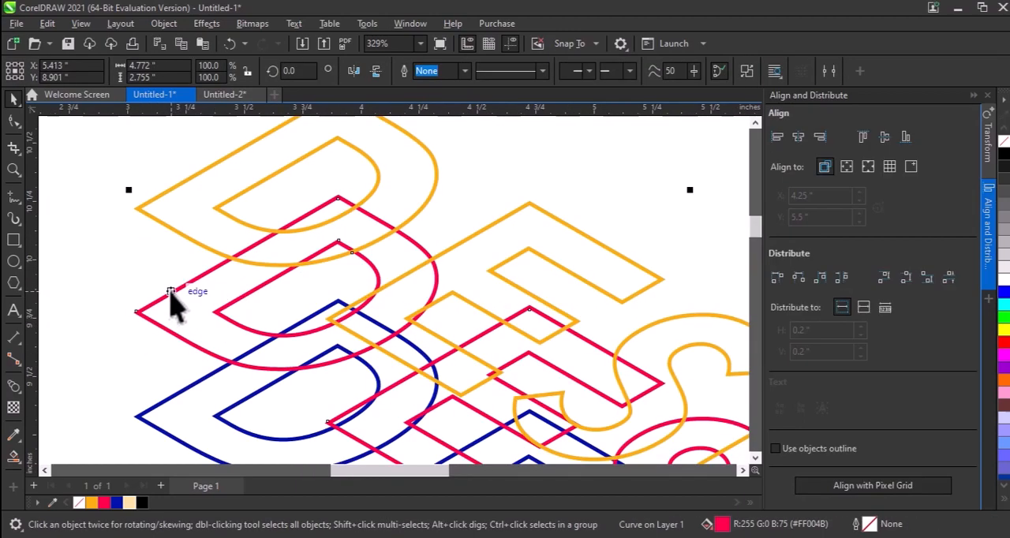
key(Escape)
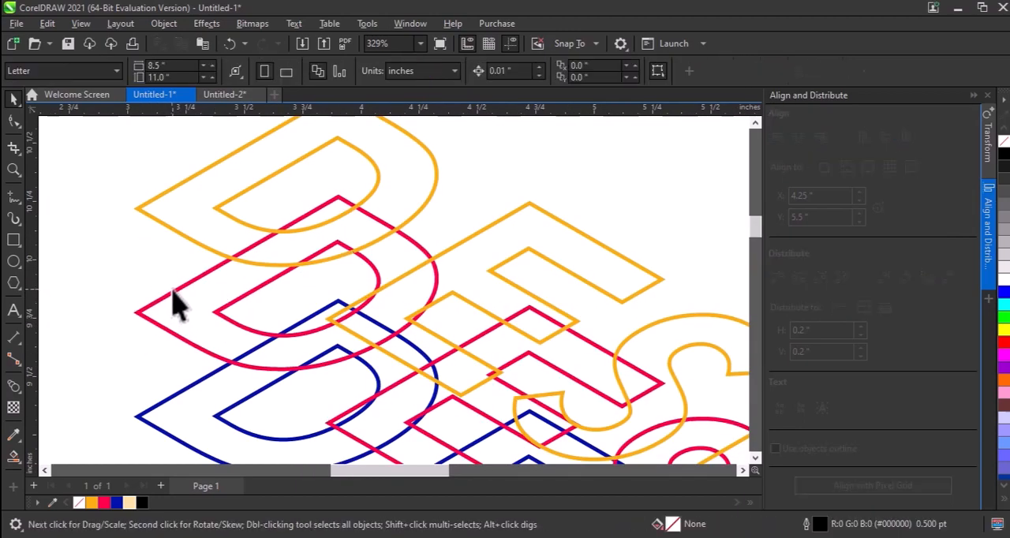
click(171, 291)
shift+click(147, 215)
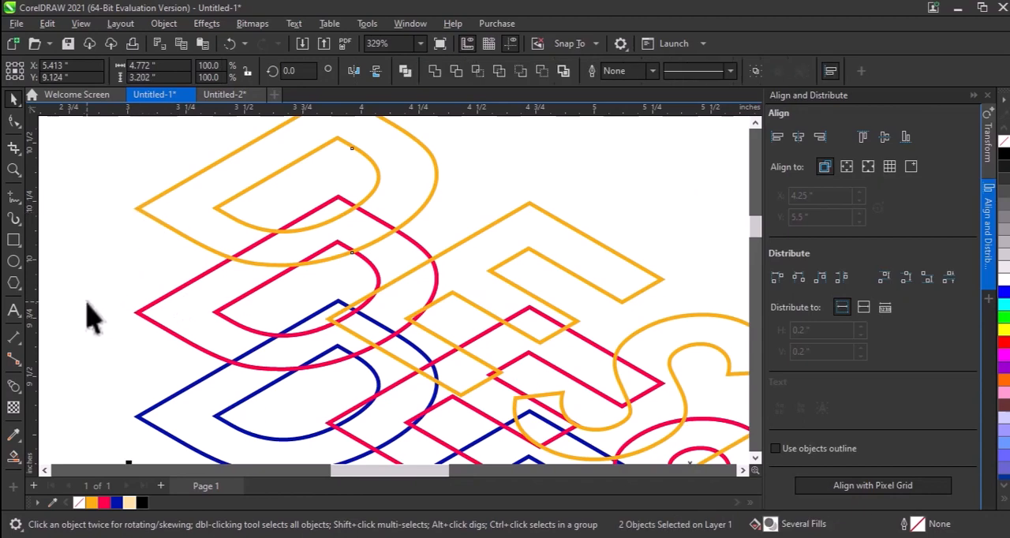
click(14, 391)
click(168, 323)
drag(401, 229, 689, 408)
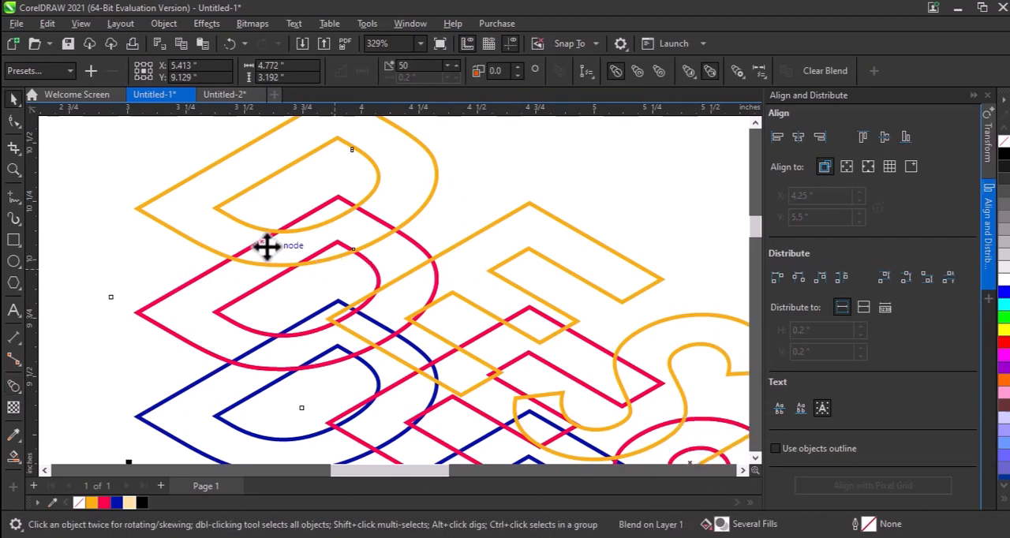
scroll(266, 244, down, 2)
key(space)
key(space)
key(space)
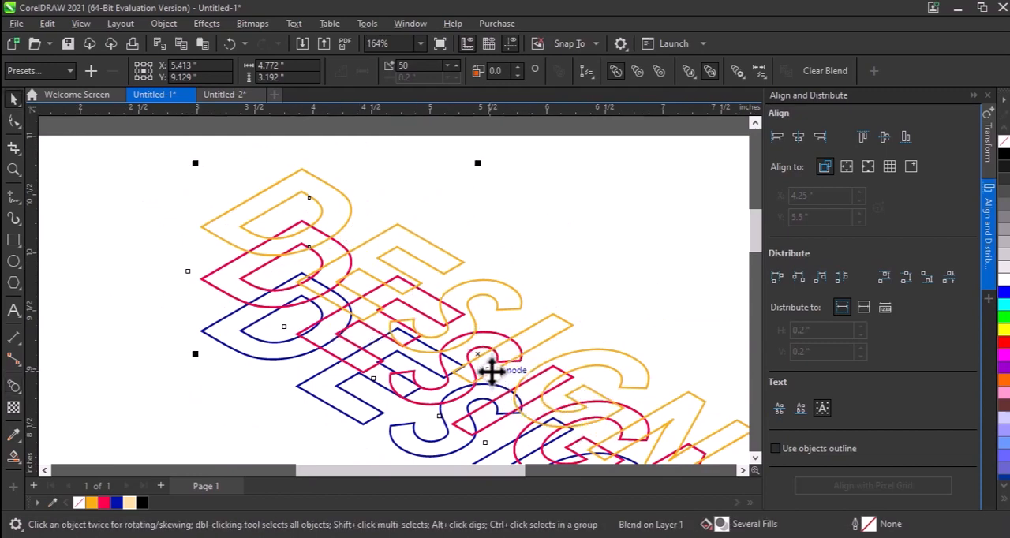
key(ctrl+z)
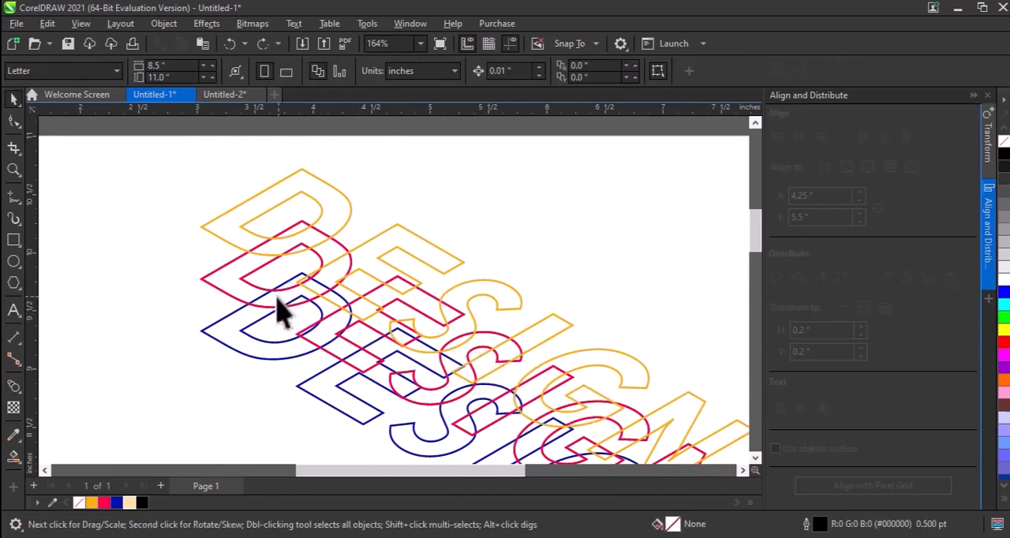
Blend the orange outline with the pink-red outline in 50 steps to form the upper gradient extrusion
click(211, 270)
shift+click(216, 236)
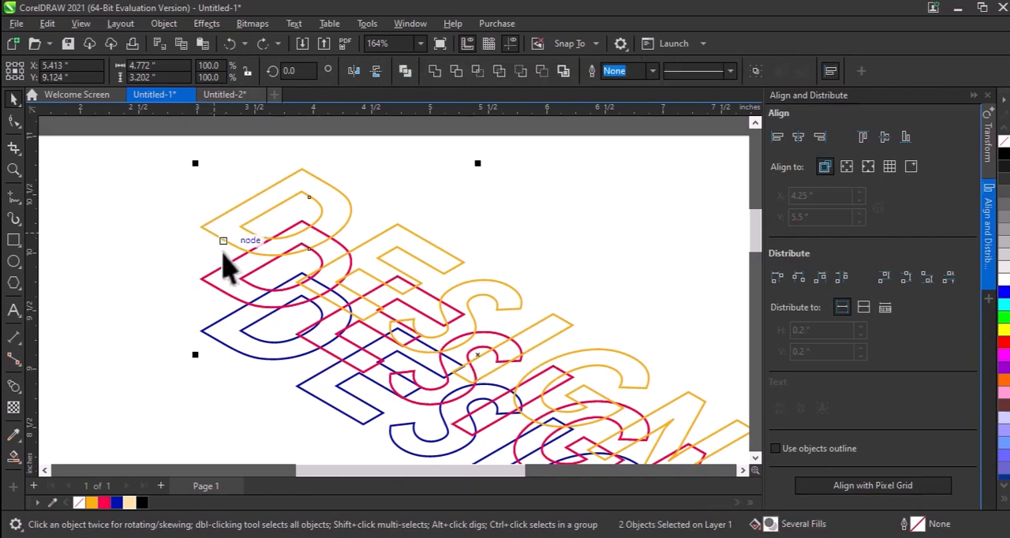
key(space)
drag(490, 422, 483, 352)
key(space)
key(Escape)
click(243, 291)
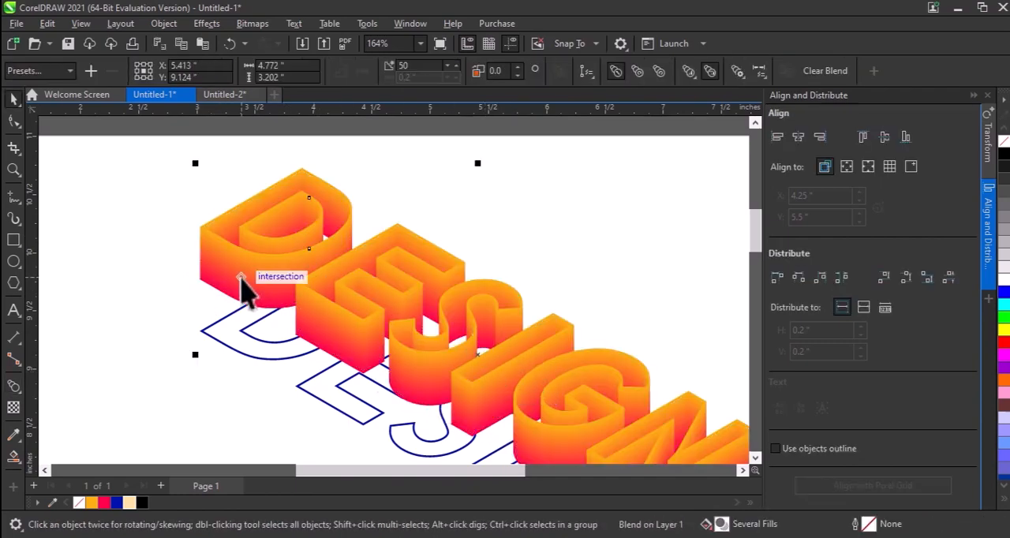
Try to blend the pink-red outline at the base of the extrusion with the blue outline
shift+click(226, 344)
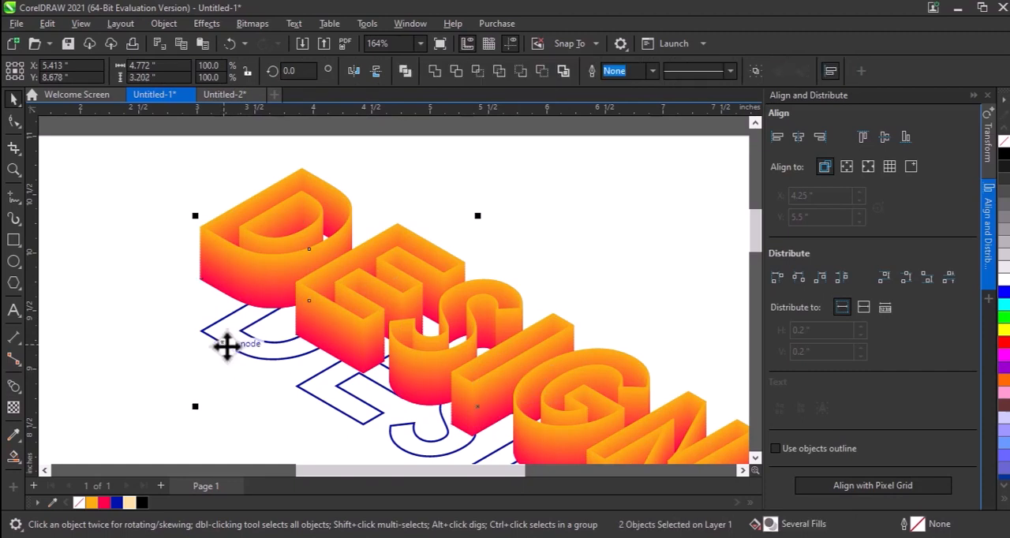
key(space)
drag(226, 344, 442, 378)
key(space)
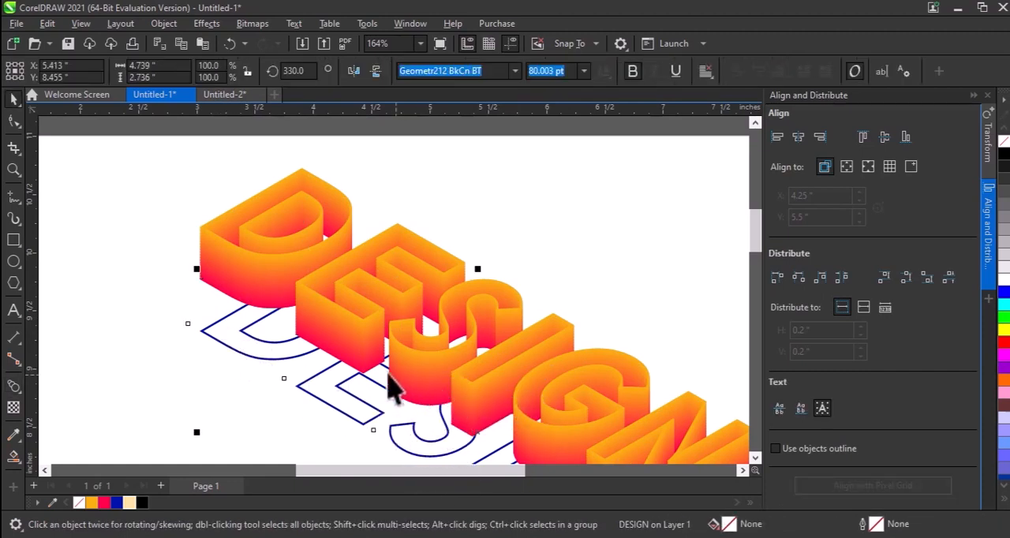
key(F3)
key(F2)
drag(230, 280, 631, 464)
click(166, 159)
click(174, 139)
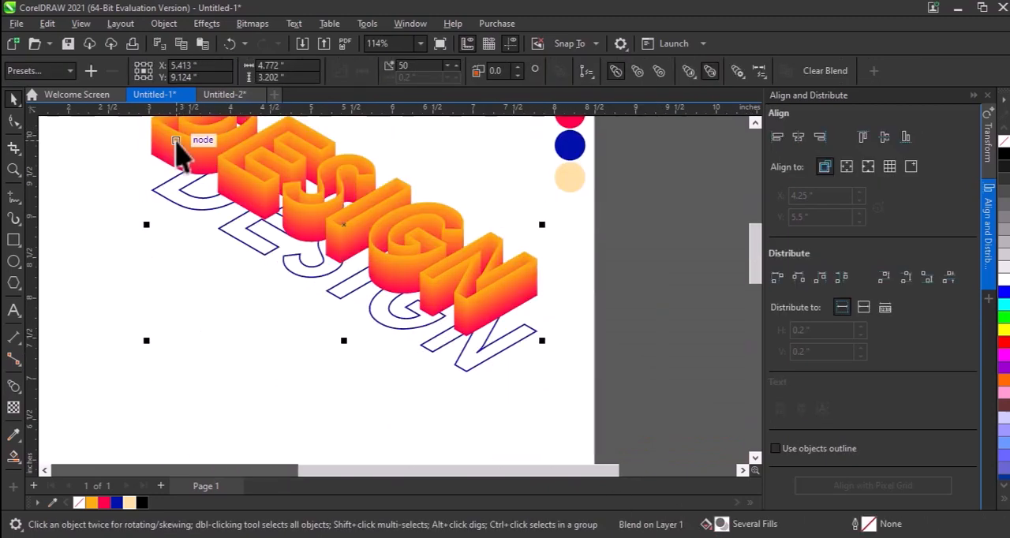
key(ctrl+k)
shift+click(183, 205)
key(space)
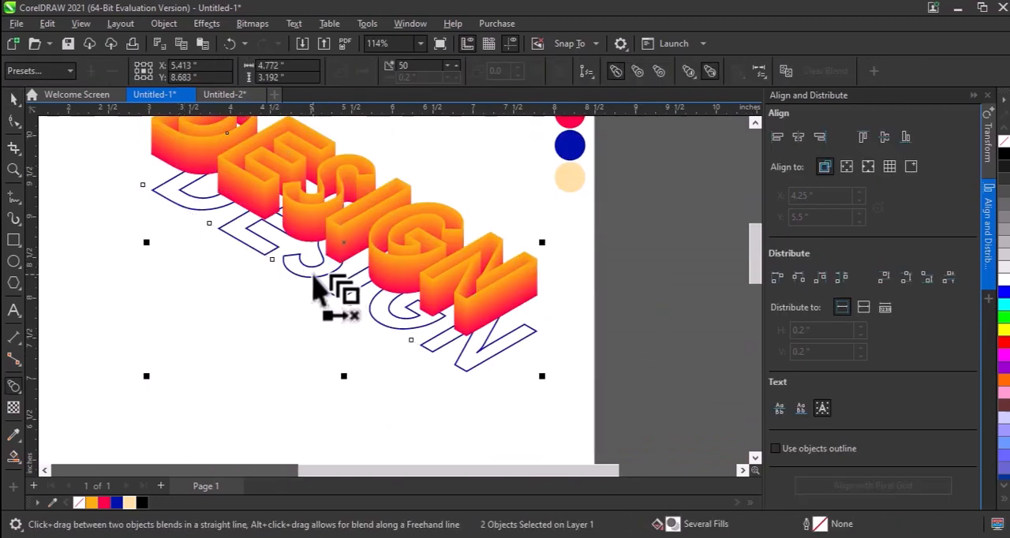
Select the unfilled DESIGN text lying beneath the blue outline and delete it
key(space)
key(Escape)
click(303, 274)
key(Escape)
click(303, 274)
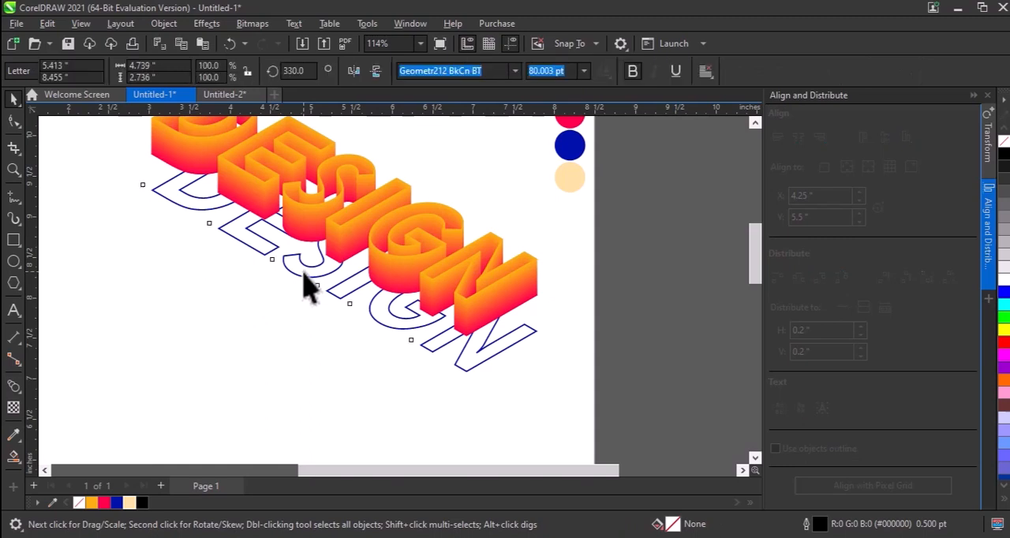
drag(297, 276, 282, 307)
key(ctrl+z)
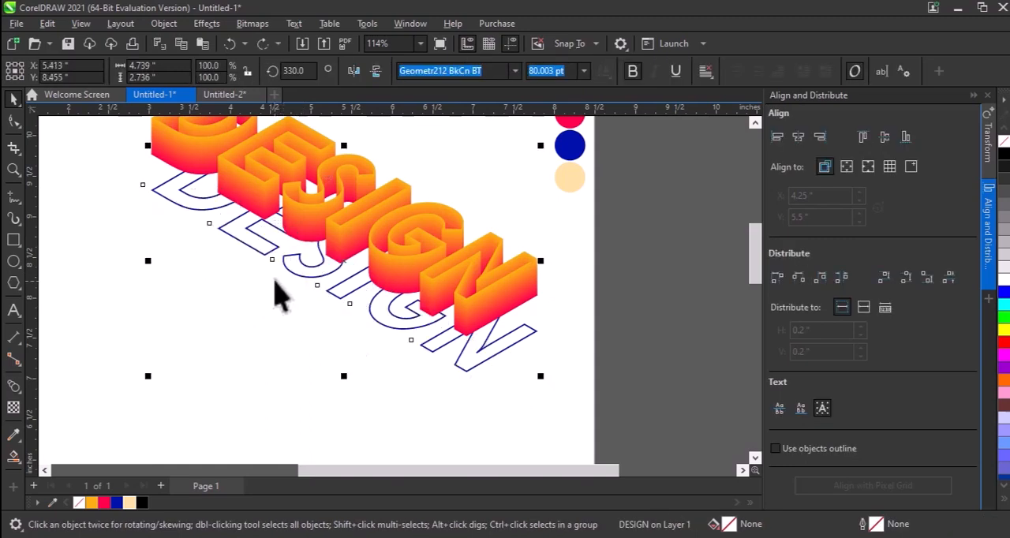
key(Delete)
Try moving the blue outline curve slightly downward, and restore its position
drag(308, 274, 284, 317)
click(303, 288)
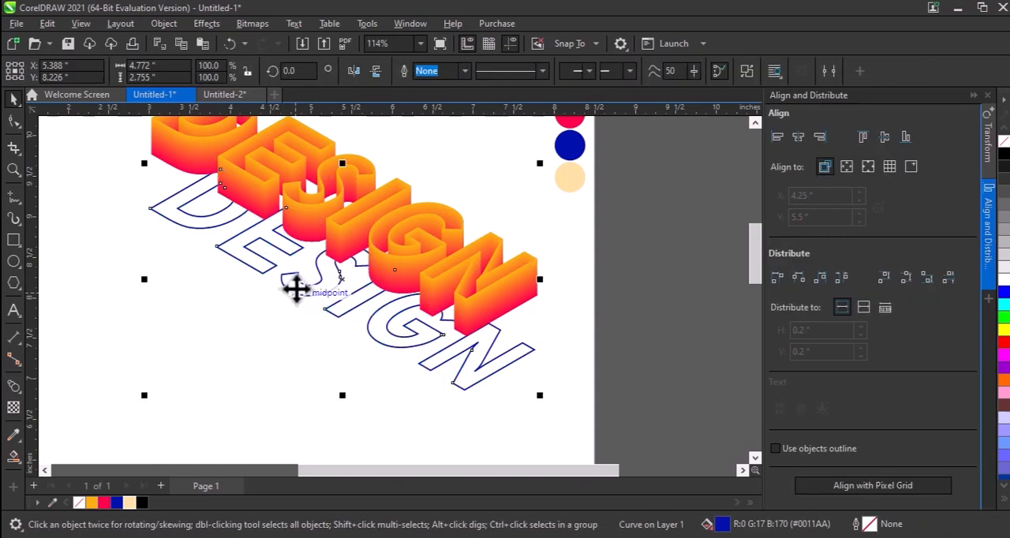
key(Escape)
Retry the blend between the pink-red and blue outlines, check the area around the letter S, and undo it
click(179, 162)
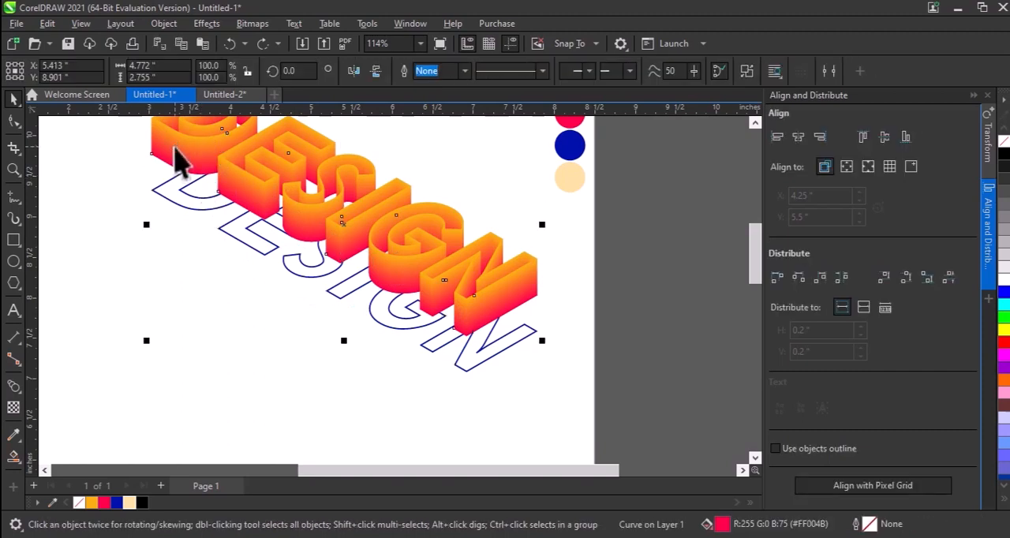
shift+click(172, 201)
key(b)
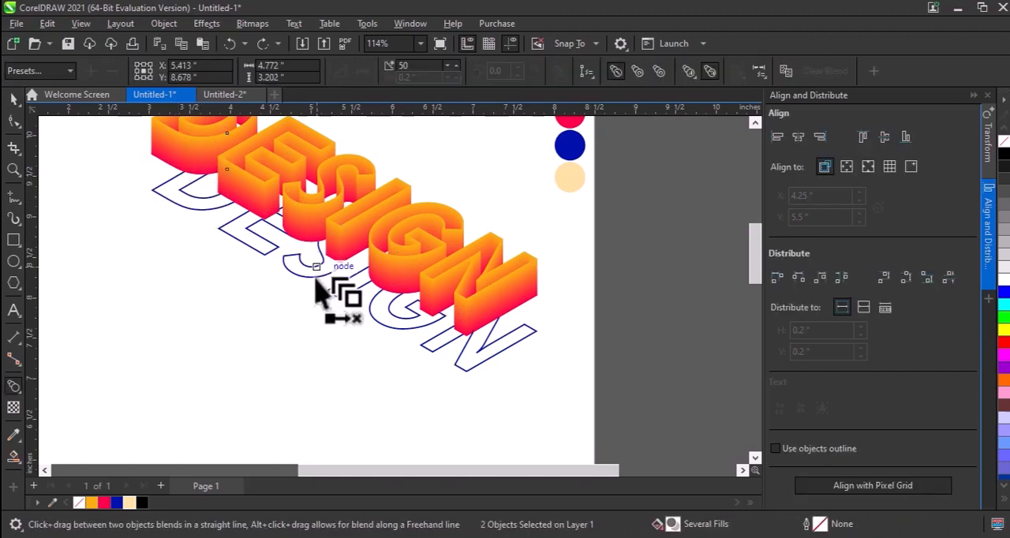
drag(315, 272, 266, 295)
key(space)
scroll(305, 214, down, 1)
key(F2)
click(254, 252)
key(F2)
drag(262, 226, 411, 305)
key(ctrl+z)
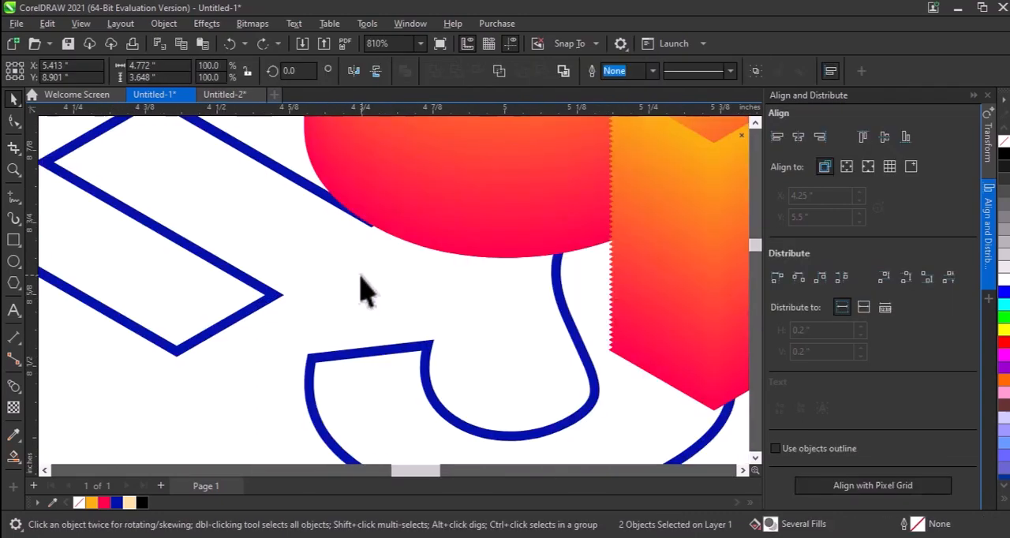
Try shifting the orange-to-pink blend slightly up and to the right, and restore its position
click(361, 276)
scroll(303, 243, down, 1)
key(ctrl+shift+z)
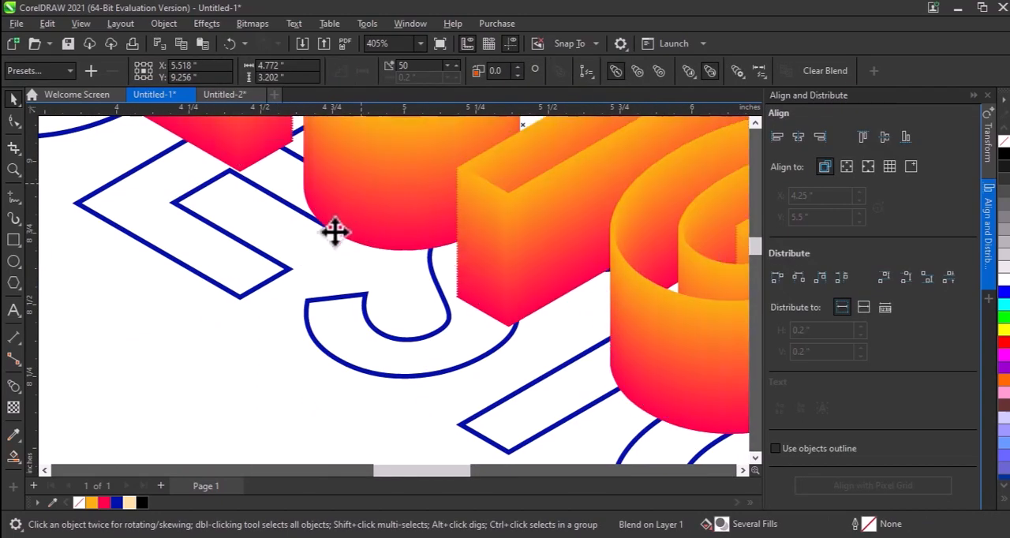
Bring the pink-red control outline and the blue outline to the front of the layer, above the blend
key(F2)
drag(275, 185, 501, 287)
key(space)
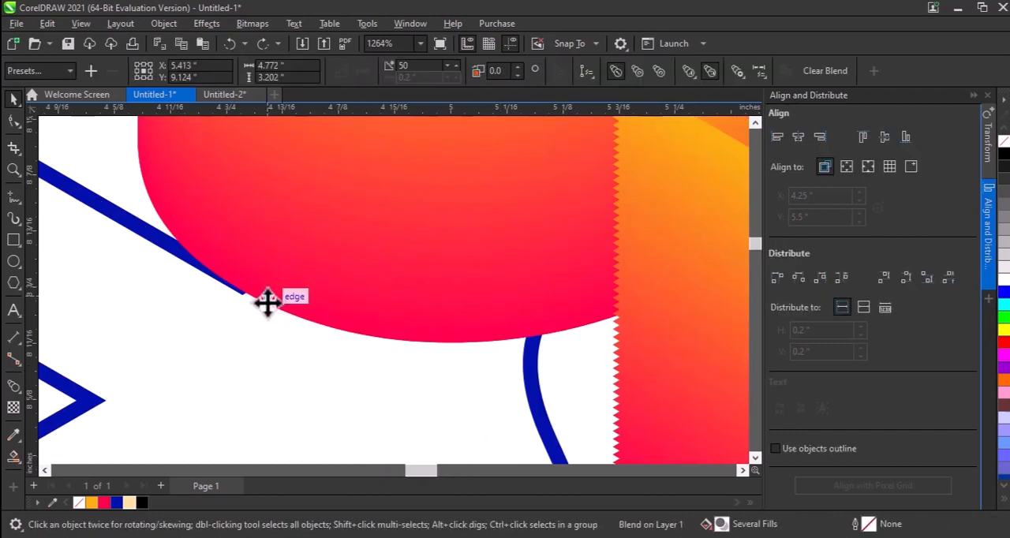
click(266, 300)
scroll(247, 339, down, 3)
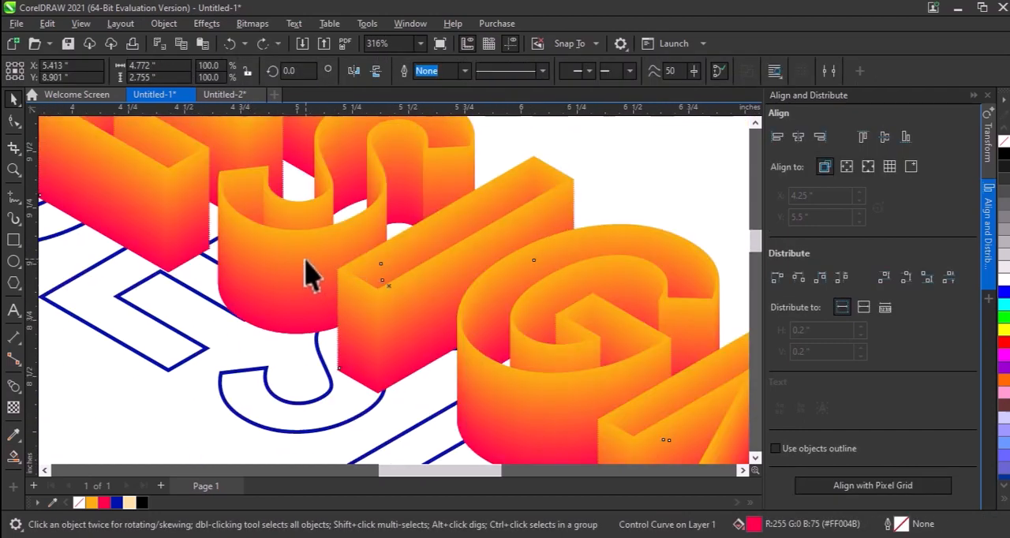
click(304, 264)
drag(297, 249, 261, 312)
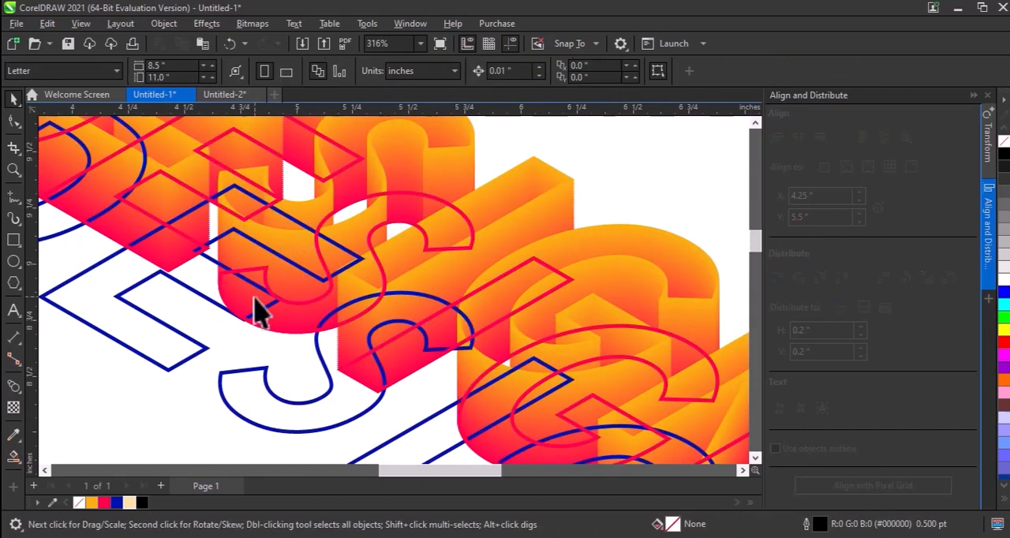
Blend the pink-red outline with the blue outline in 50 steps to form the lower gradient extrusion
click(294, 331)
shift+click(172, 366)
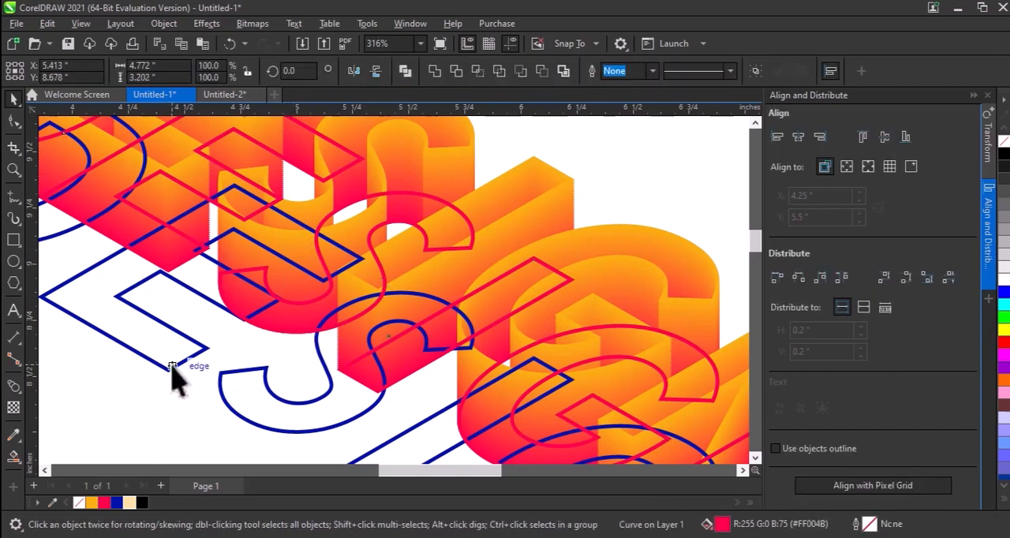
key(ctrl+b)
drag(171, 367, 393, 298)
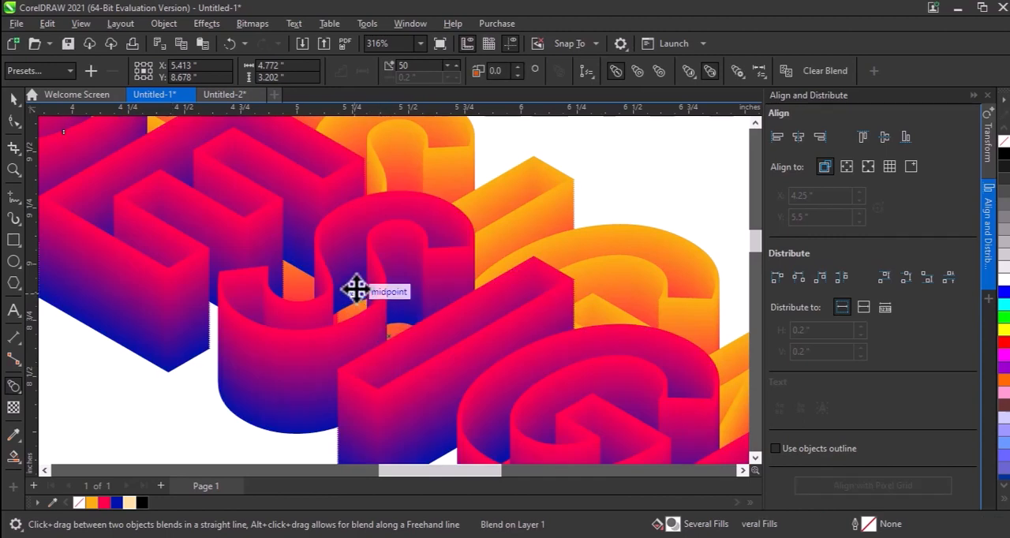
key(space)
Bring the orange-to-pink blend to the front of the layer, above the pink-to-blue blend
click(549, 192)
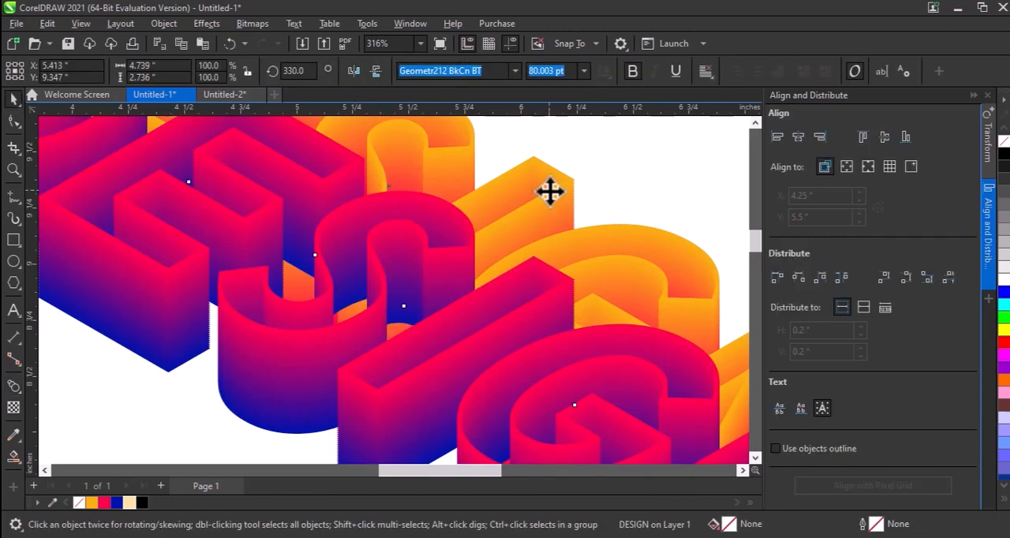
scroll(550, 192, down, 2)
click(565, 187)
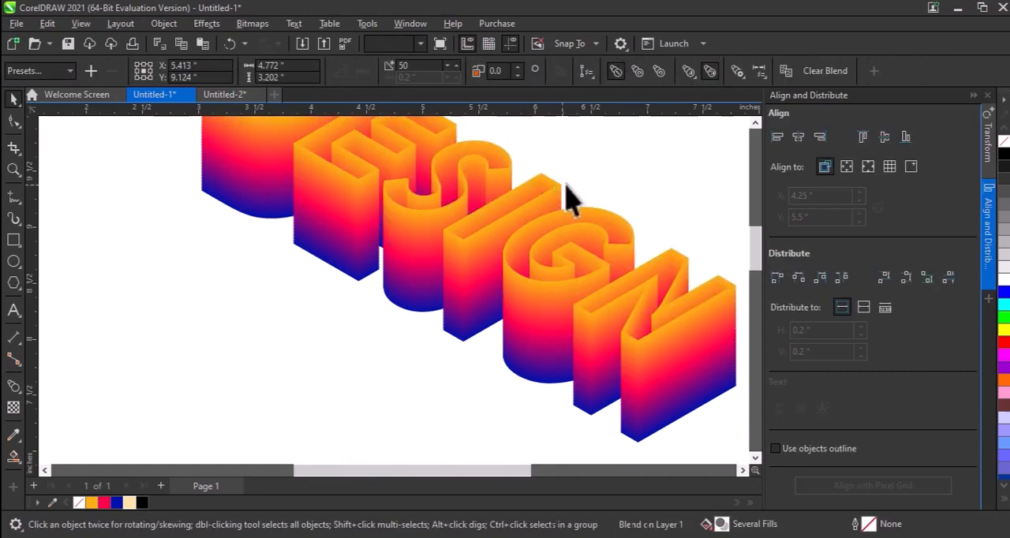
click(567, 186)
scroll(531, 198, down, 1)
Paste the copied black outline curve onto the top face of the DESIGN extrusion
click(40, 23)
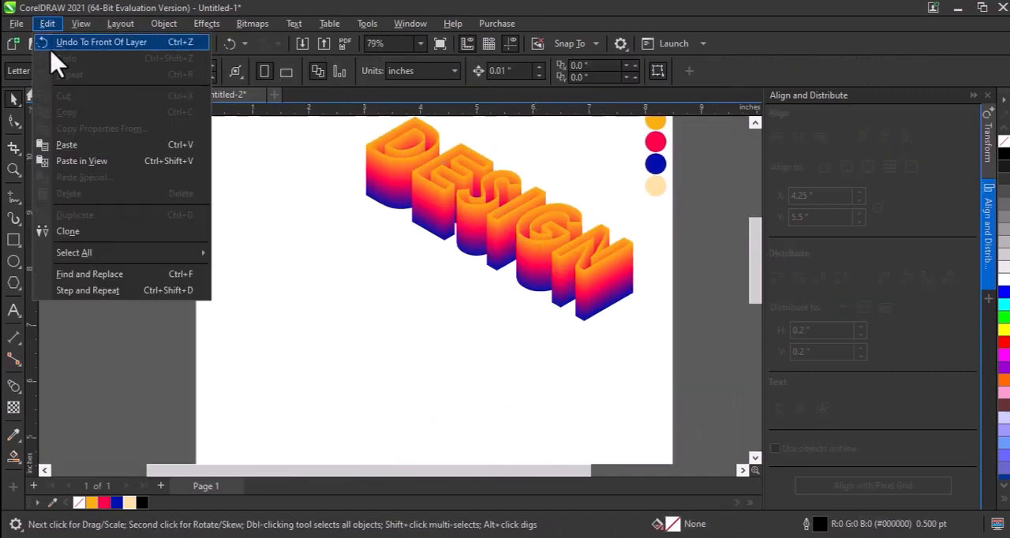
click(75, 144)
key(F2)
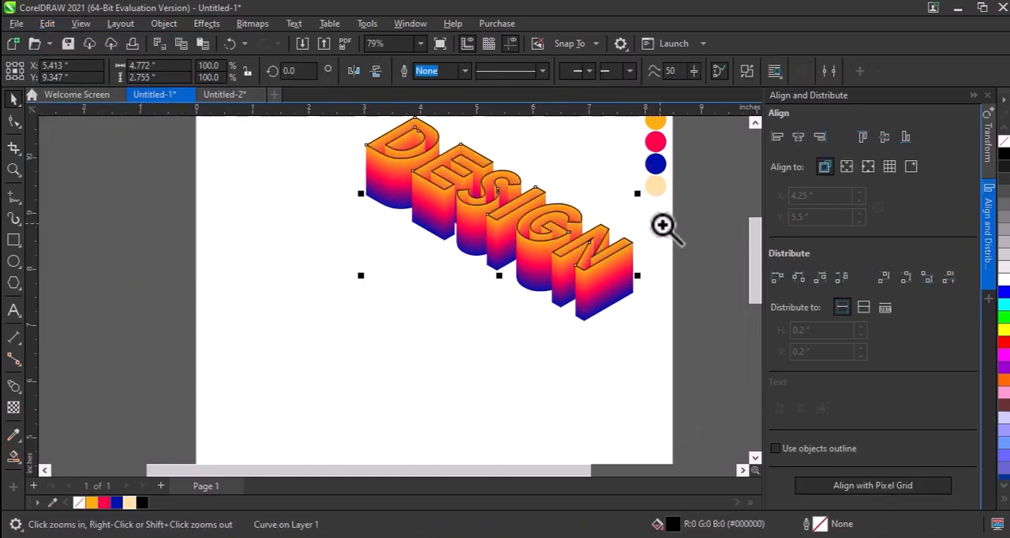
Recolour the black outline curve on the DESIGN top face with the pale peach colour sampled from the lowest swatch circle
drag(662, 223, 622, 181)
key(ctrl+shift+e)
click(544, 158)
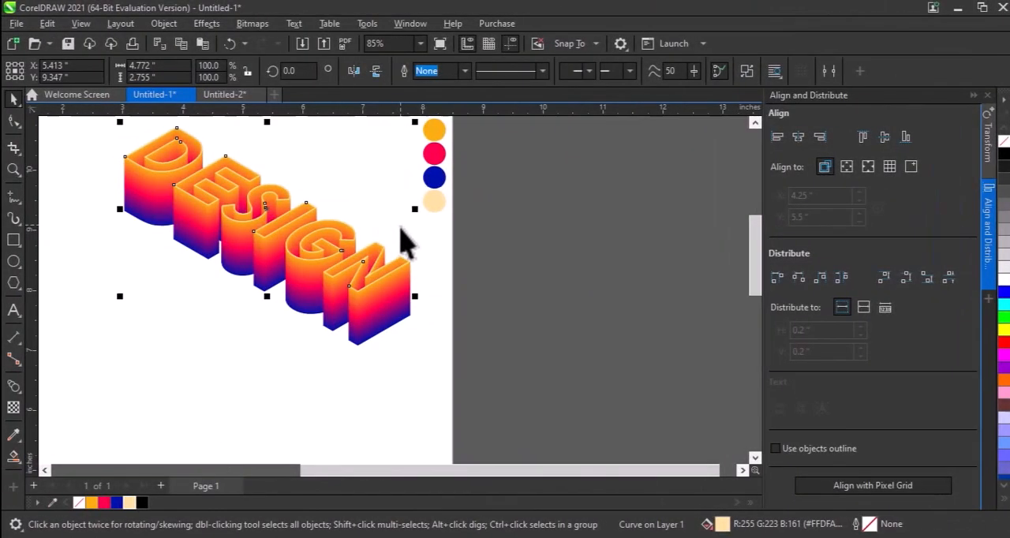
scroll(442, 351, down, 1)
drag(440, 350, 258, 146)
click(590, 256)
Group all the DESIGN lettering objects and move the group down and left to about X 4.44 in, Y 8.00 in
drag(525, 175, 206, 432)
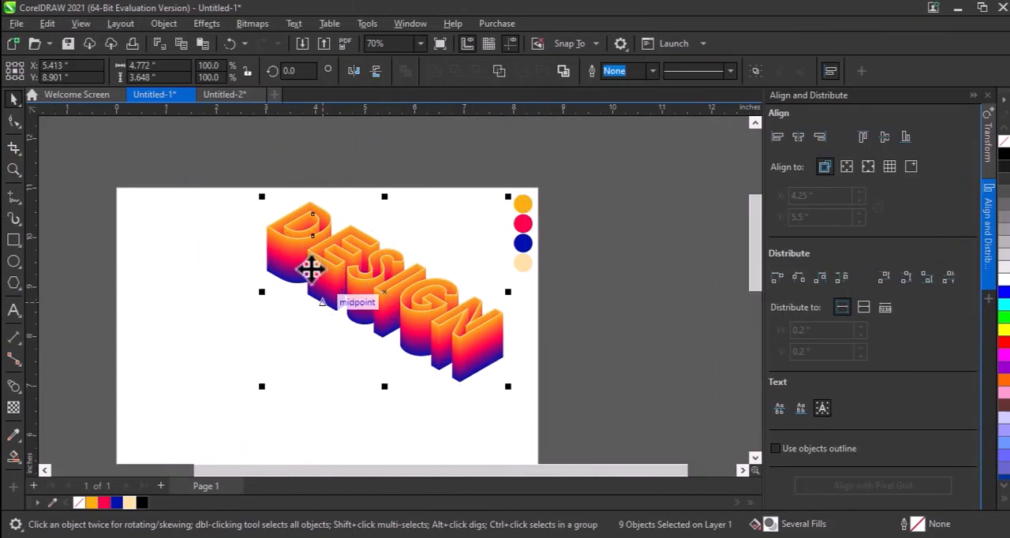
key(ctrl+g)
drag(323, 254, 277, 299)
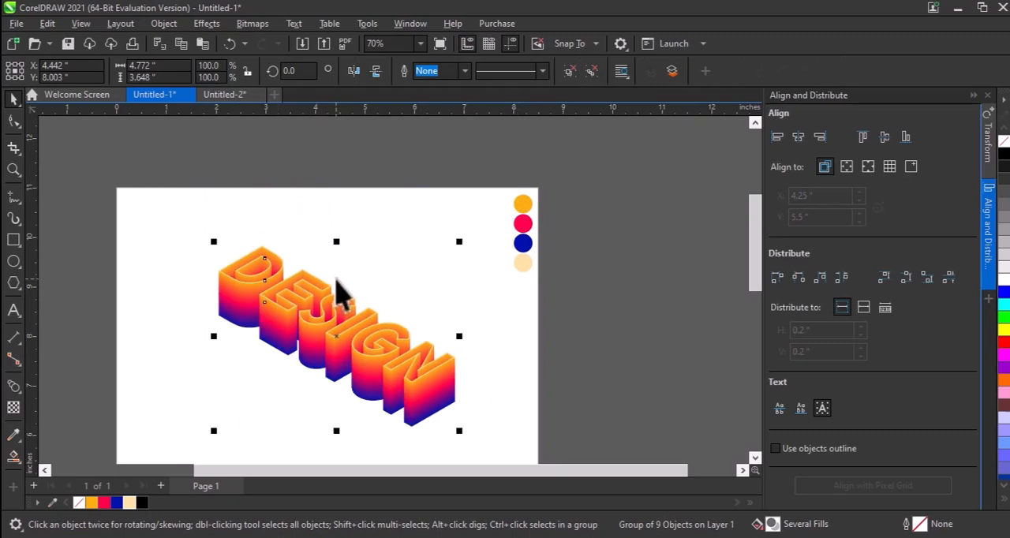
scroll(339, 291, up, 2)
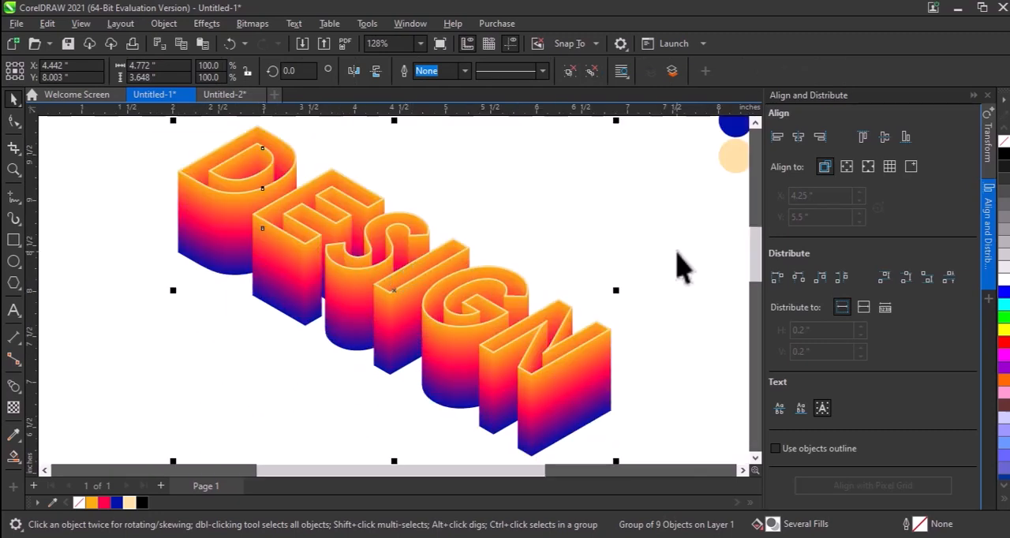
click(629, 240)
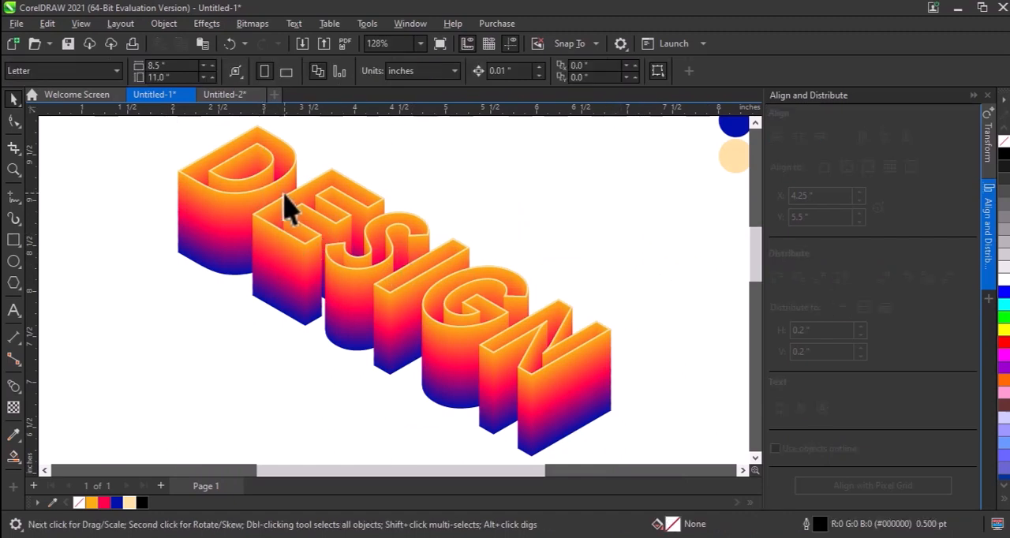
Examine the peach outlines and the gradient extrusion of the DESIGN letters up close
key(z)
drag(194, 160, 333, 265)
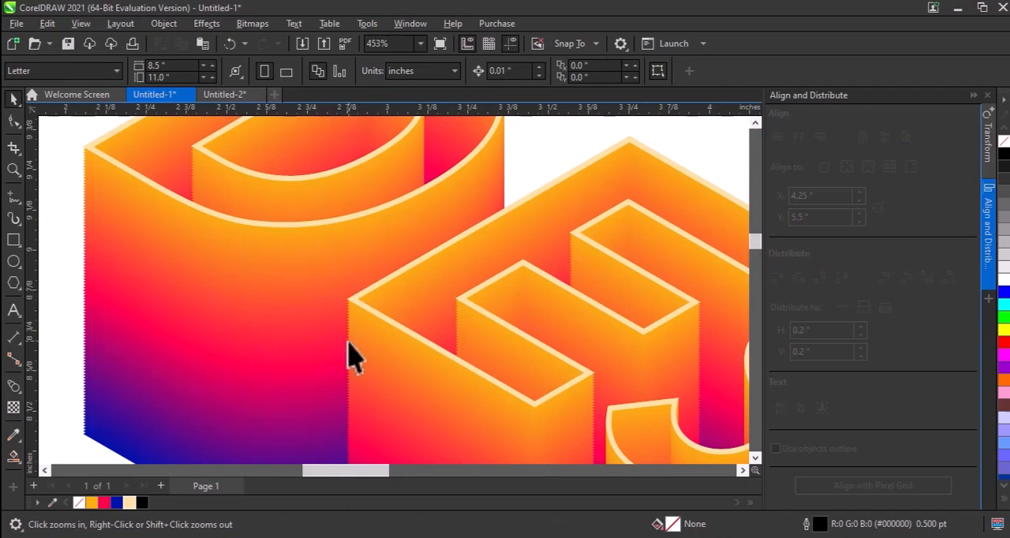
scroll(374, 340, down, 1)
key(F2)
drag(238, 320, 478, 443)
key(F2)
scroll(386, 249, down, 1)
drag(254, 174, 772, 308)
scroll(377, 207, down, 1)
scroll(399, 225, down, 1)
drag(324, 192, 645, 372)
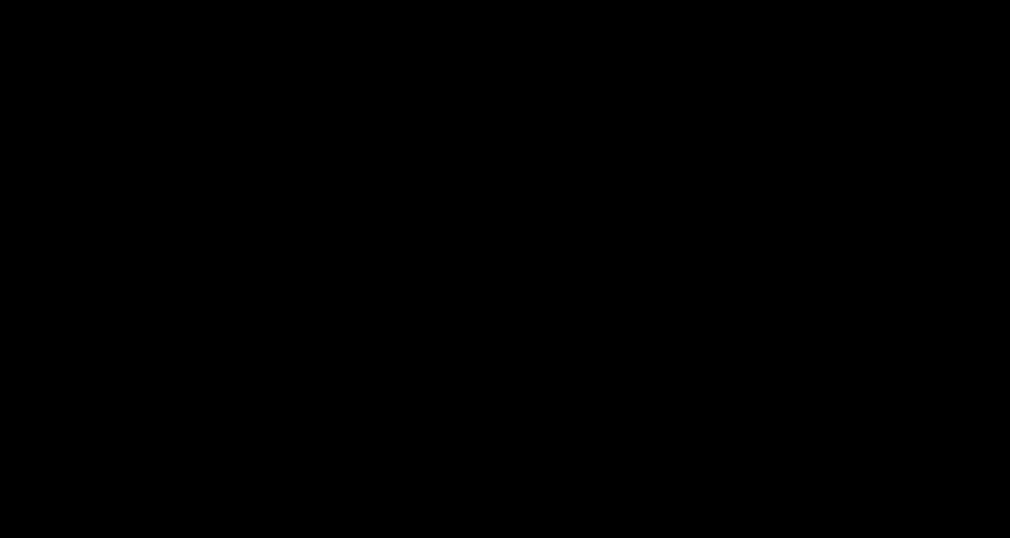